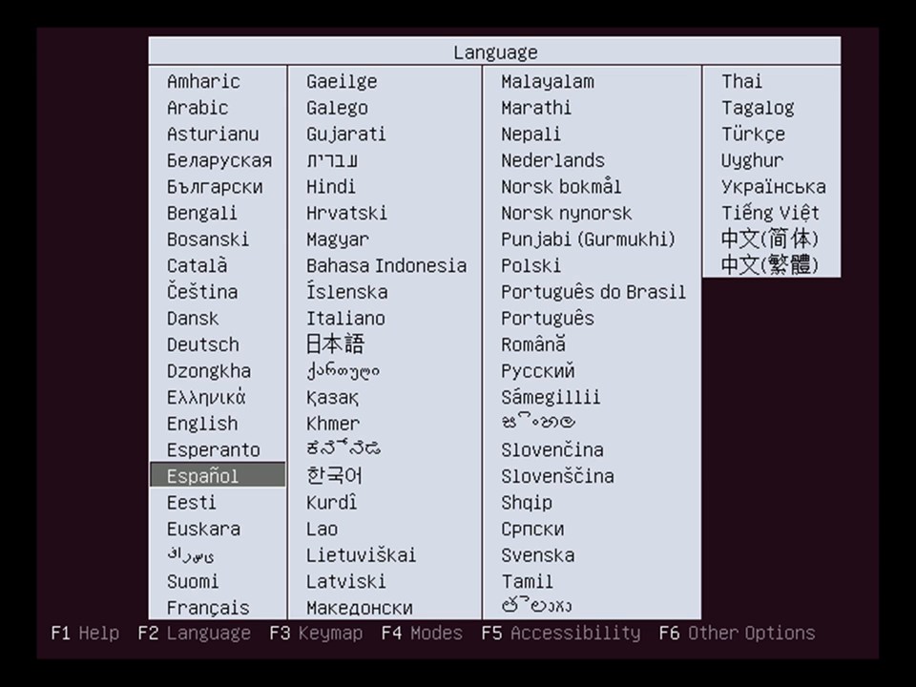
# Choose Español as the boot language and start 'Instalar Ubuntu'
pyautogui.press('Return')
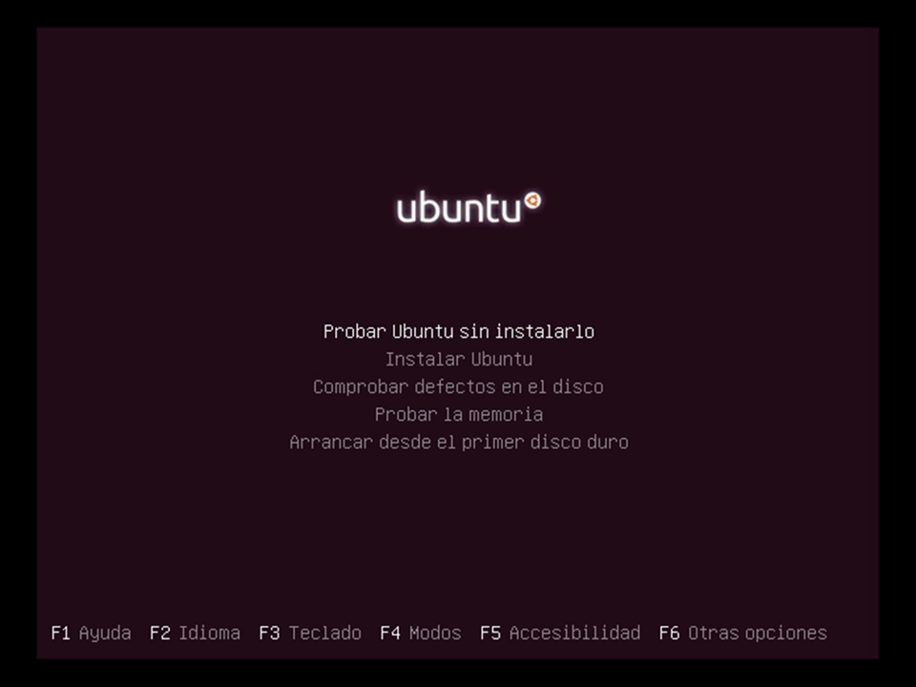
pyautogui.press('Down')
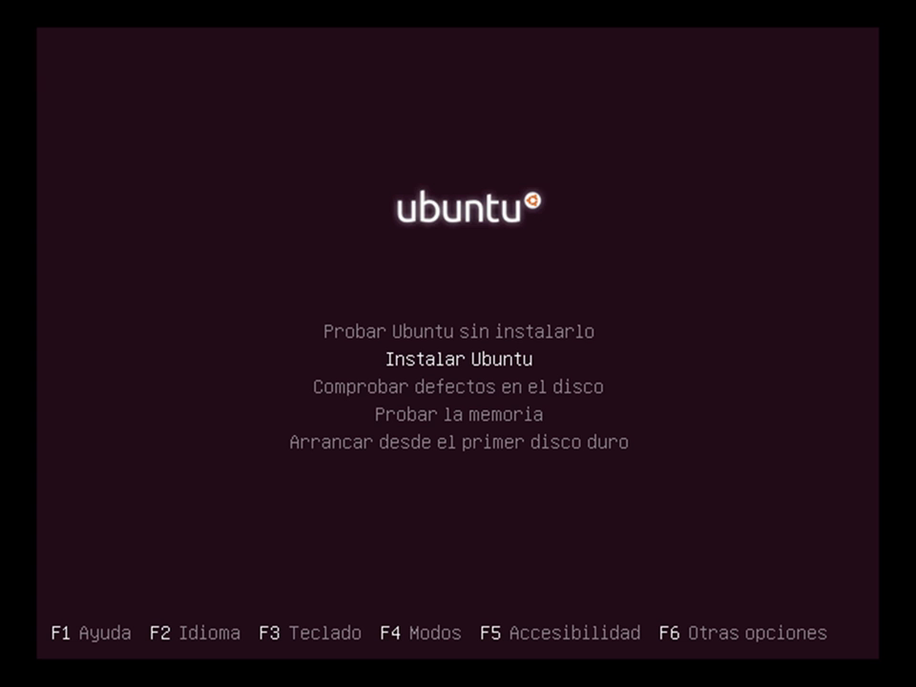
pyautogui.press('Return')
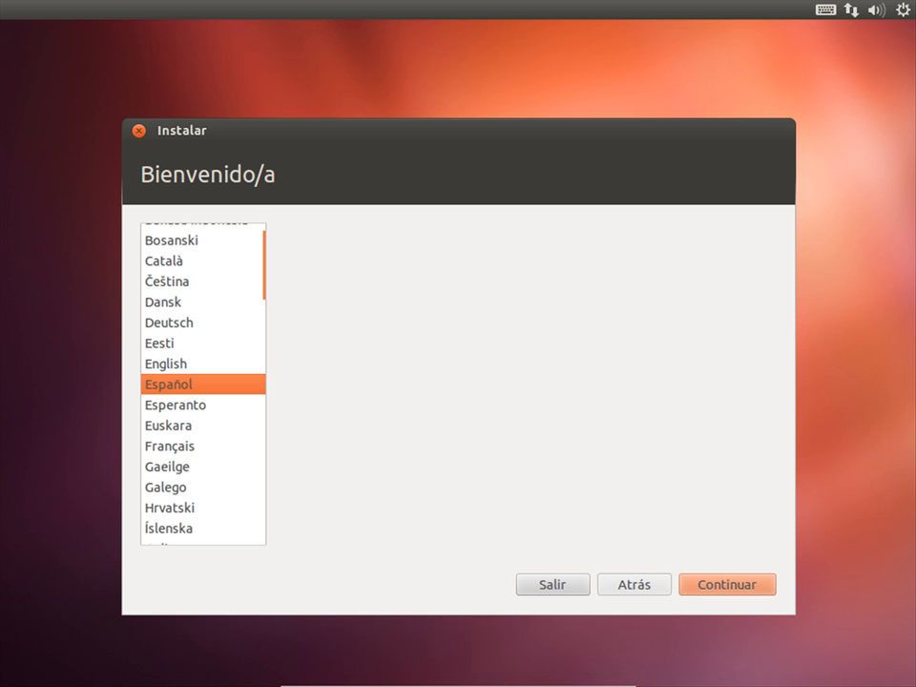
# Continue past the Bienvenido/a welcome page and the 'Preparando la instalación de Ubuntu' checks
pyautogui.click(721, 589)
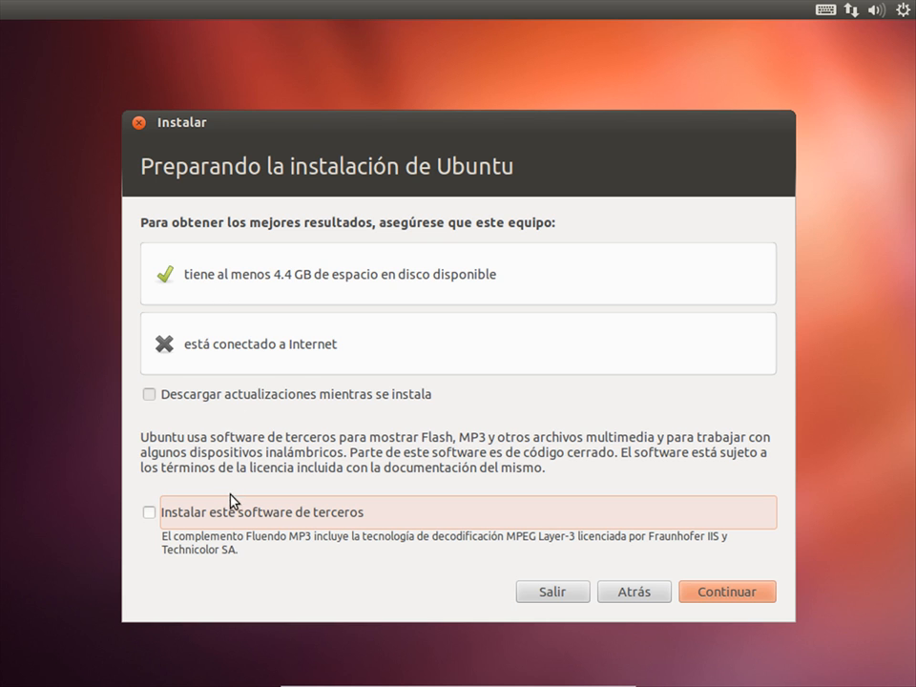
pyautogui.click(722, 592)
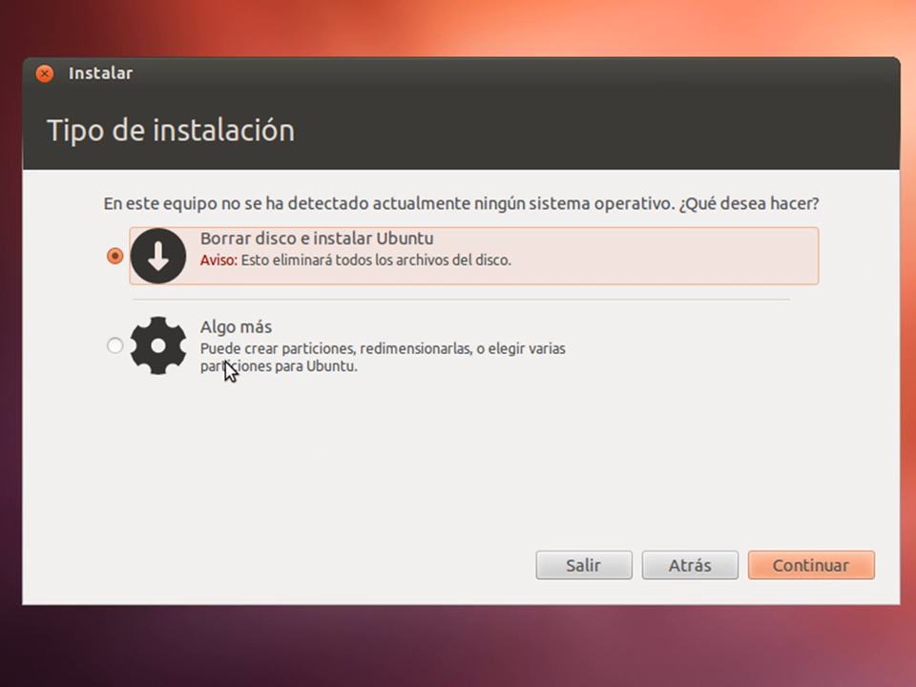
# Choose the 'Algo más' installation type to partition the disks manually
pyautogui.click(226, 369)
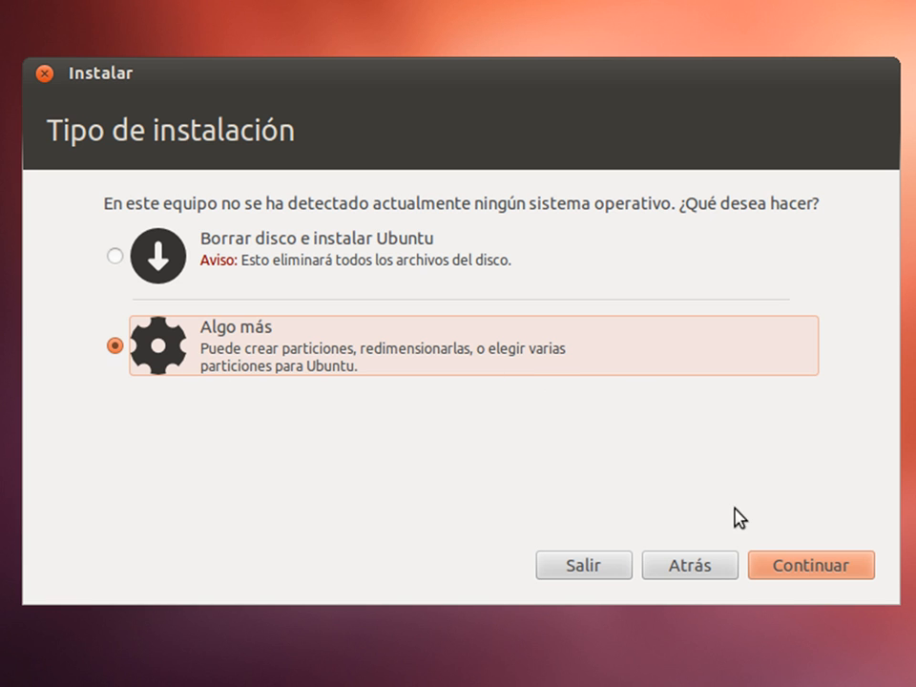
pyautogui.click(780, 572)
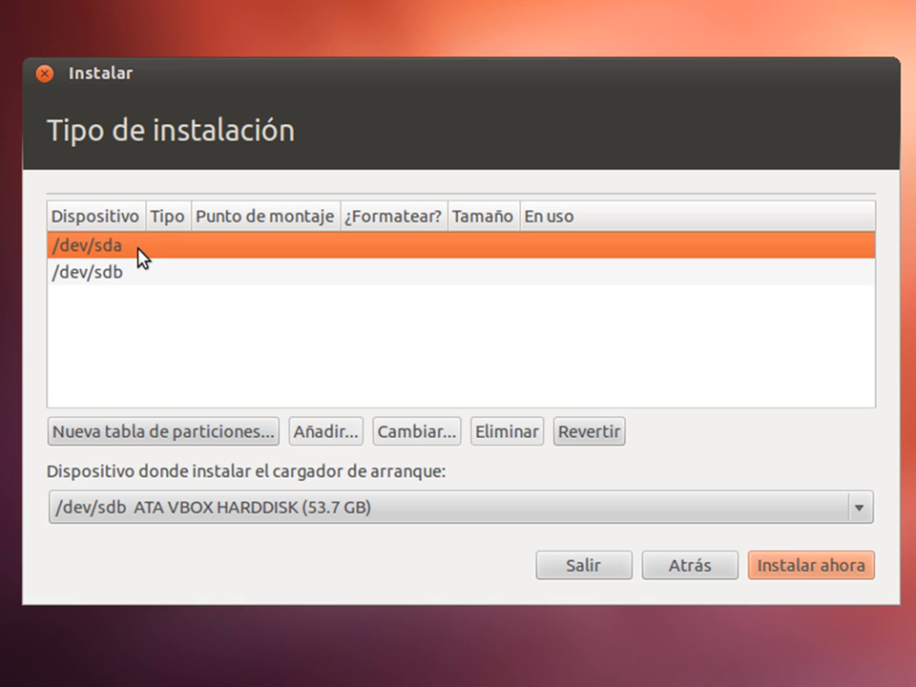
# Set the boot loader device to /dev/sda (ATA VBOX HARDDISK, 42.9 GB) and select that disk
pyautogui.click(267, 517)
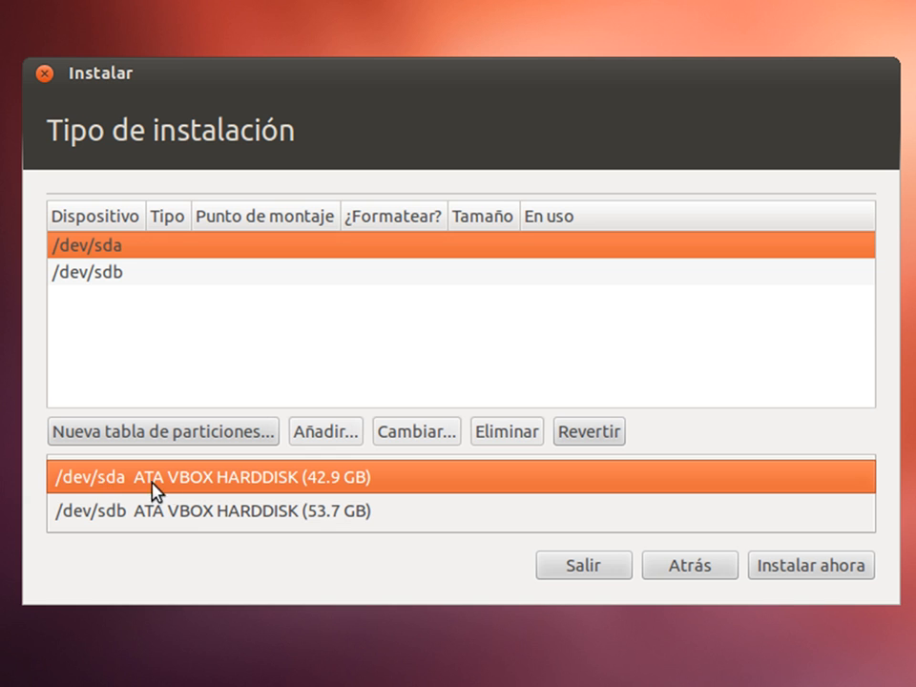
pyautogui.click(338, 487)
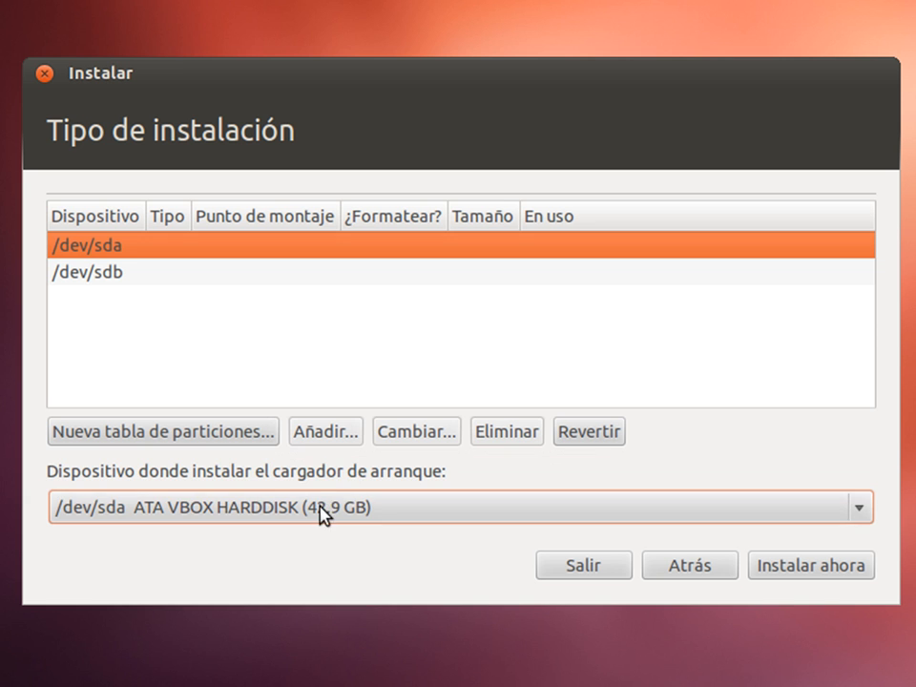
pyautogui.click(97, 250)
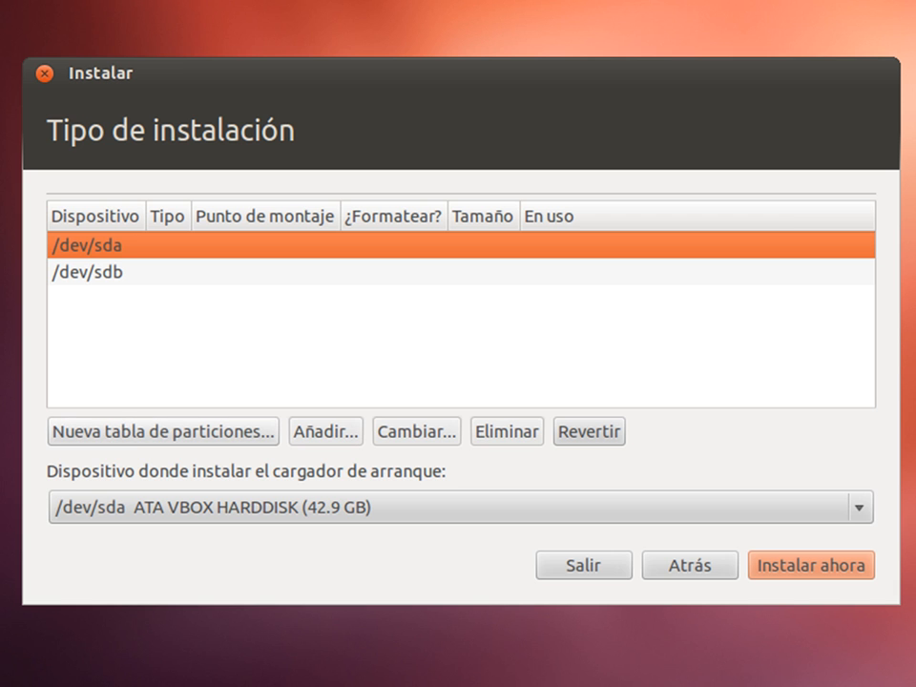
# Replace /dev/sda's partition table with a new empty one and add a partition in its free space
pyautogui.click(129, 434)
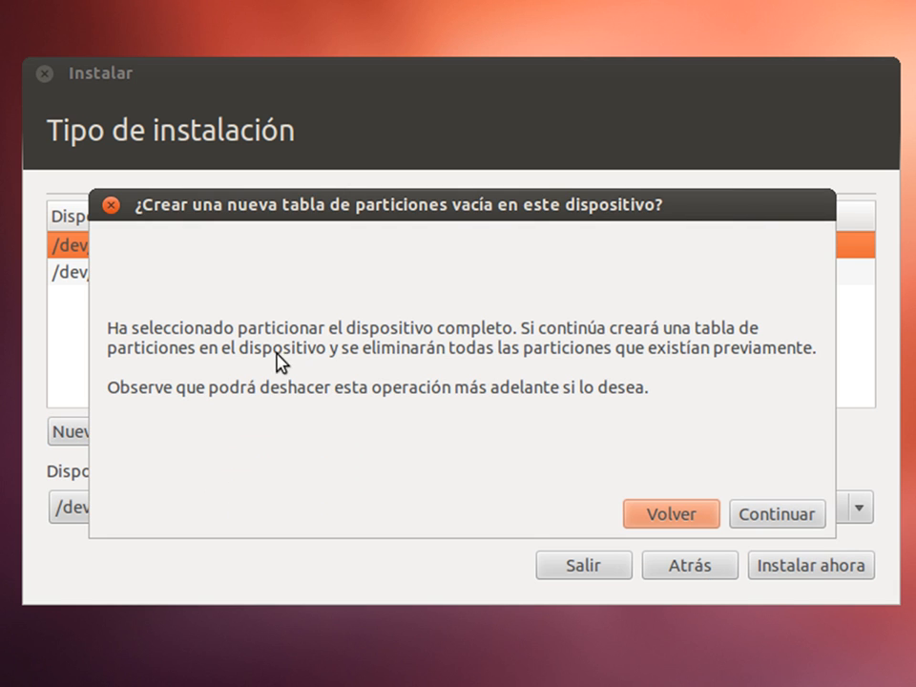
pyautogui.click(771, 515)
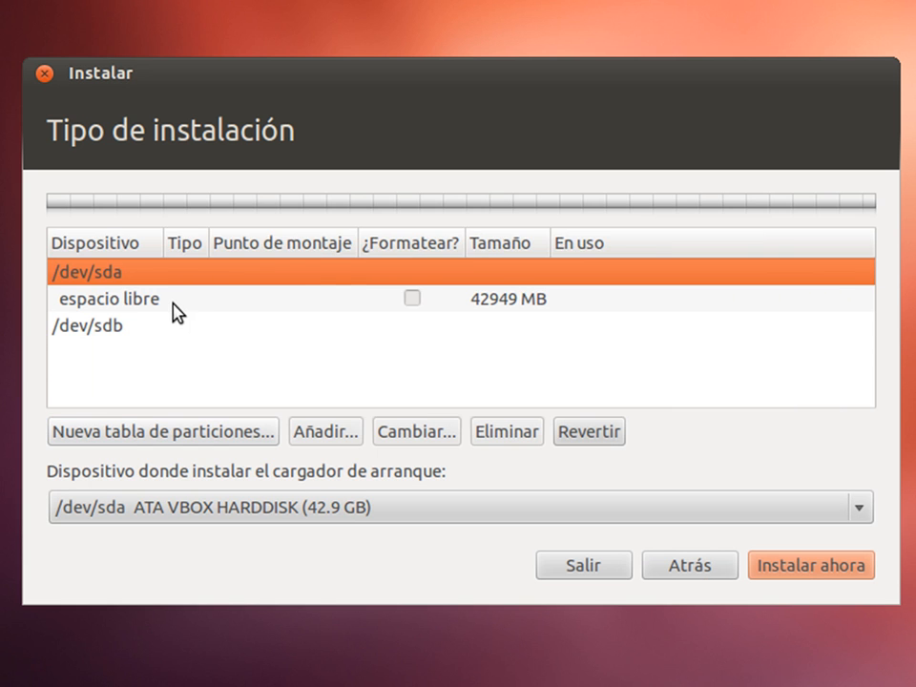
pyautogui.click(176, 304)
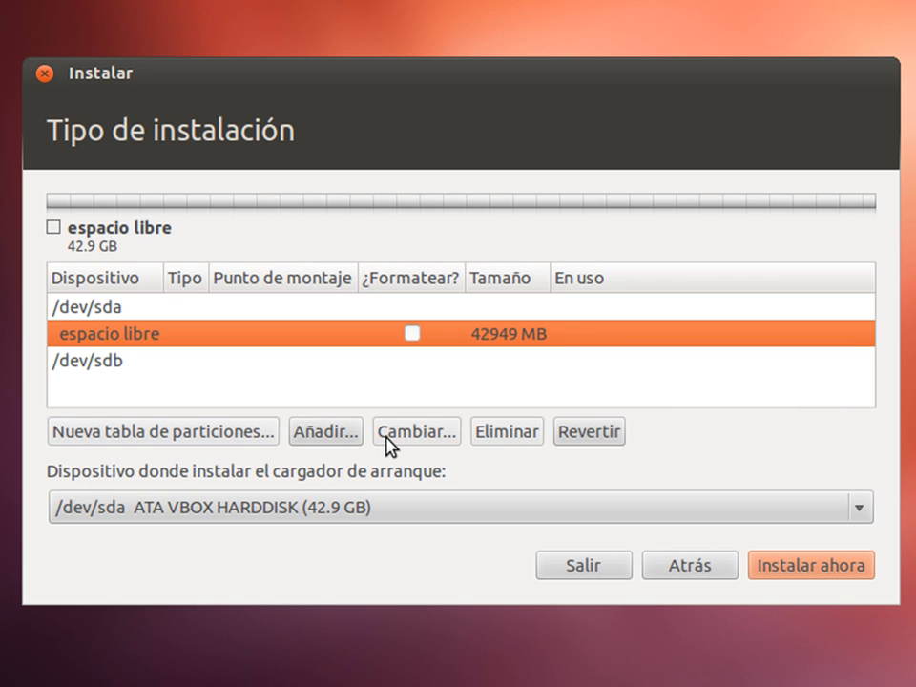
pyautogui.click(326, 431)
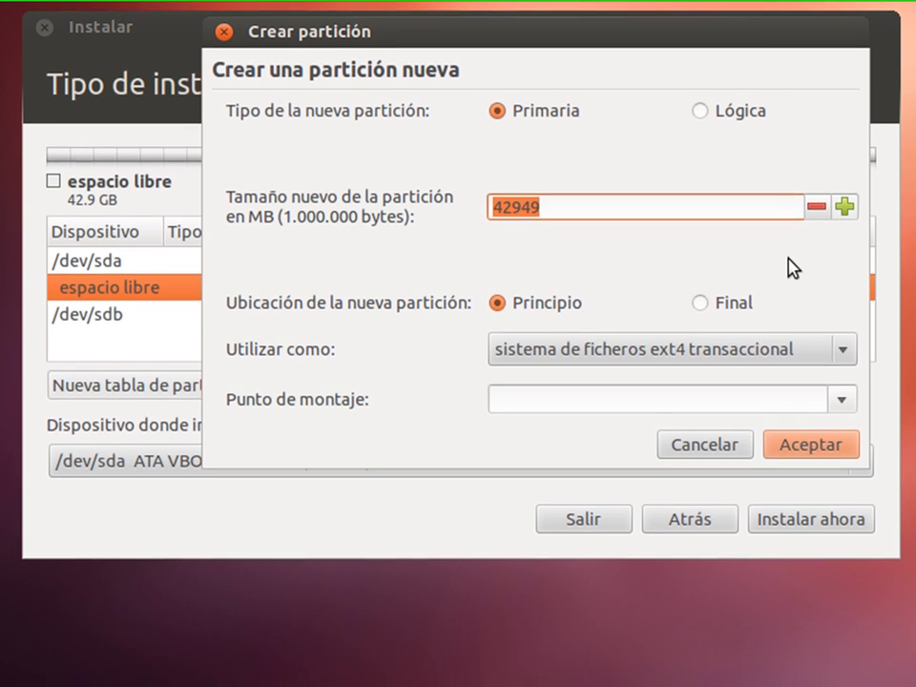
# Set the new partition's 'Utilizar como' to área de intercambio
pyautogui.click(846, 346)
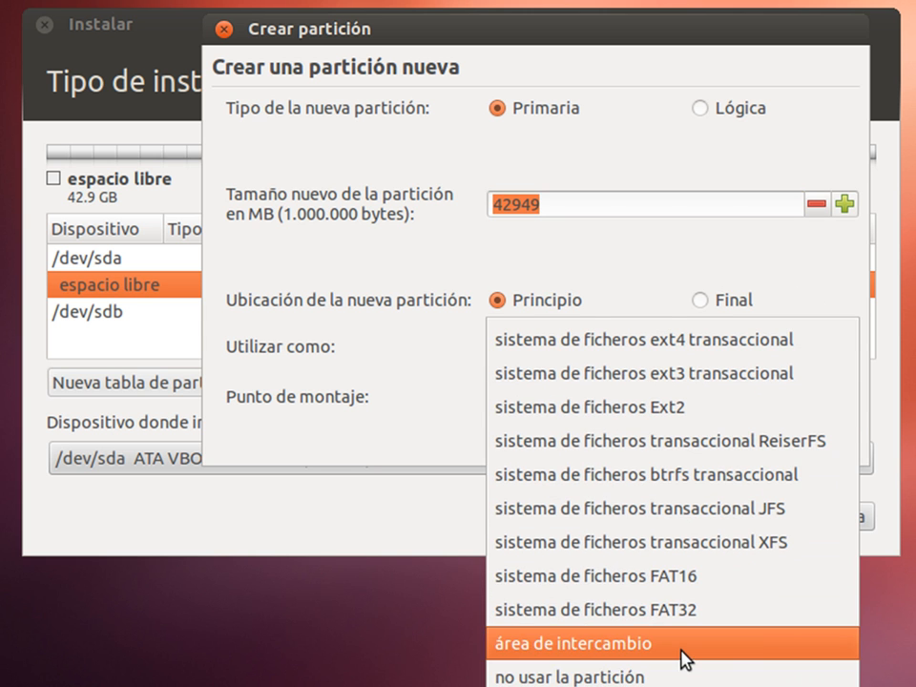
pyautogui.click(683, 653)
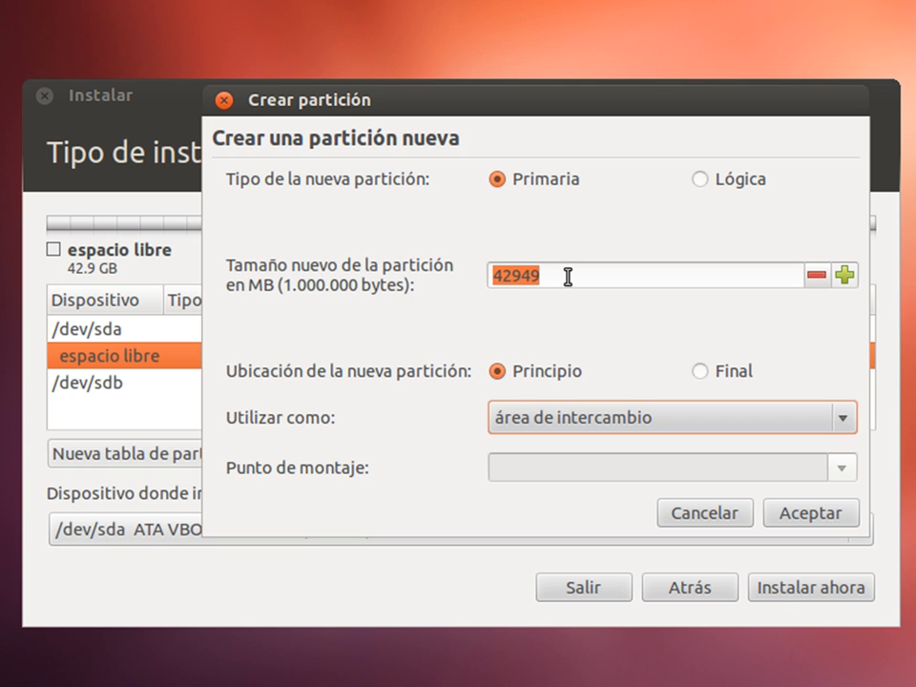
# Give the swap partition a size of 1024 MB and confirm it with Aceptar
pyautogui.click(568, 277)
pyautogui.press('BackSpace')
pyautogui.press('BackSpace')
pyautogui.press('BackSpace')
pyautogui.press('BackSpace')
pyautogui.press('BackSpace')
pyautogui.write('1024')
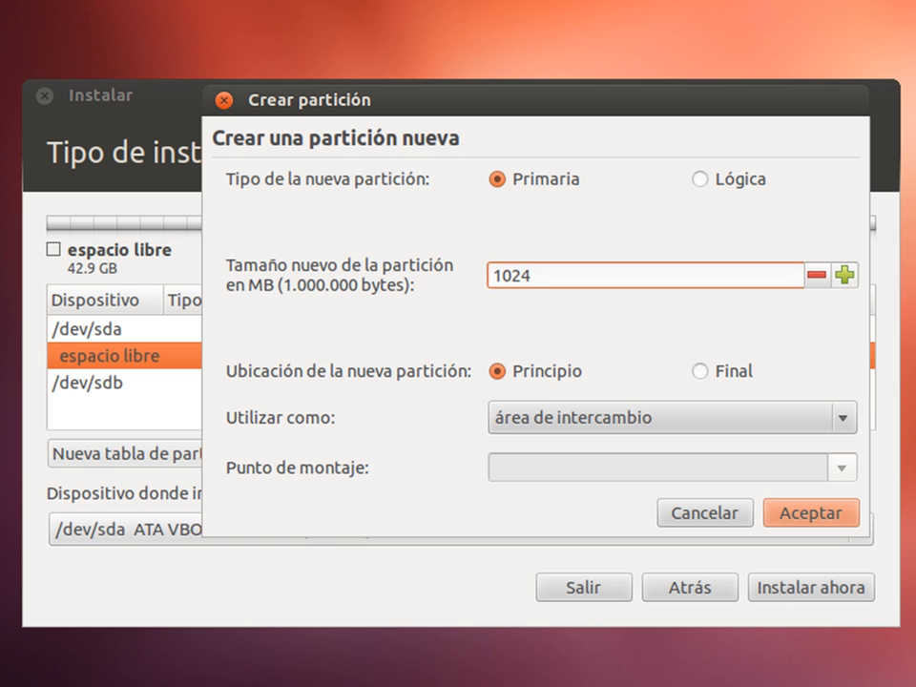
pyautogui.press('BackSpace')
pyautogui.press('BackSpace')
pyautogui.press('BackSpace')
pyautogui.press('BackSpace')
pyautogui.write('1500')
pyautogui.press('BackSpace')
pyautogui.press('BackSpace')
pyautogui.press('BackSpace')
pyautogui.press('BackSpace')
pyautogui.write('3000')
pyautogui.press('BackSpace')
pyautogui.press('BackSpace')
pyautogui.press('BackSpace')
pyautogui.press('BackSpace')
pyautogui.write('4500')
pyautogui.press('BackSpace')
pyautogui.press('BackSpace')
pyautogui.press('BackSpace')
pyautogui.press('BackSpace')
pyautogui.write('1024')
pyautogui.click(807, 516)
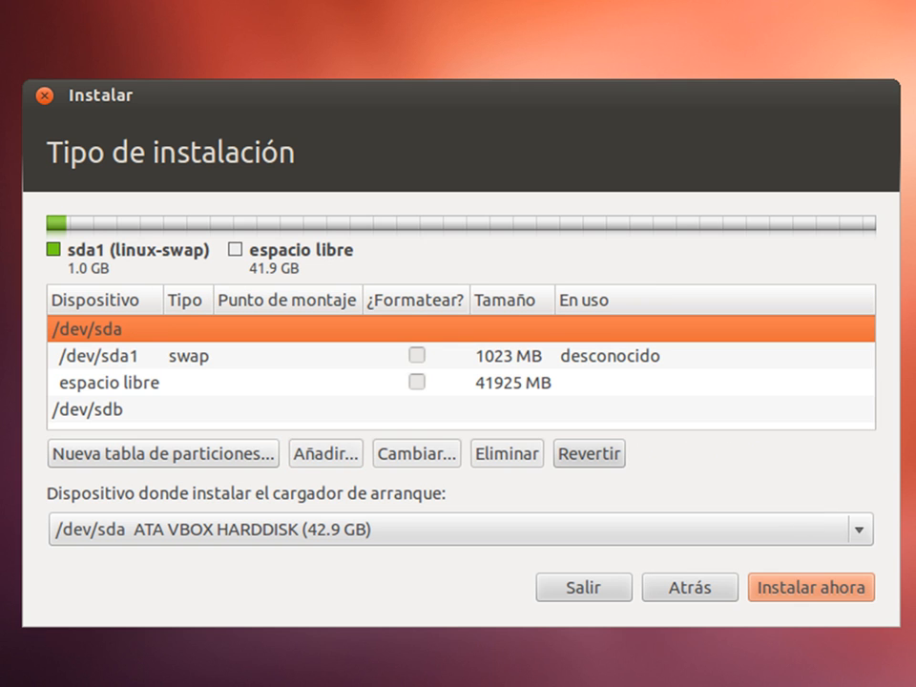
# Add a 17000 MB ext4 partition mounted at / in the remaining free space
pyautogui.click(154, 389)
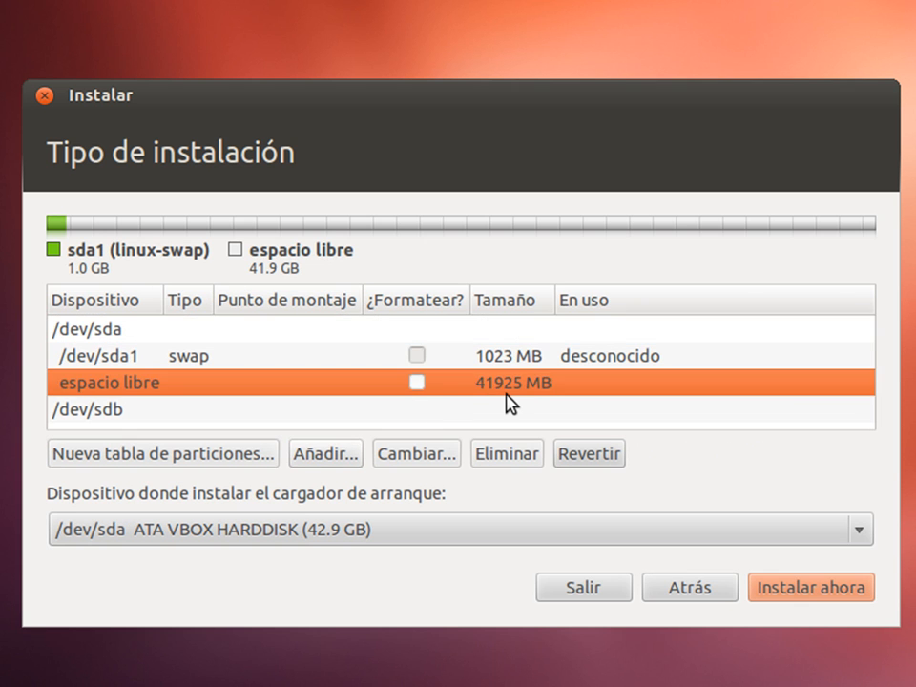
pyautogui.click(342, 453)
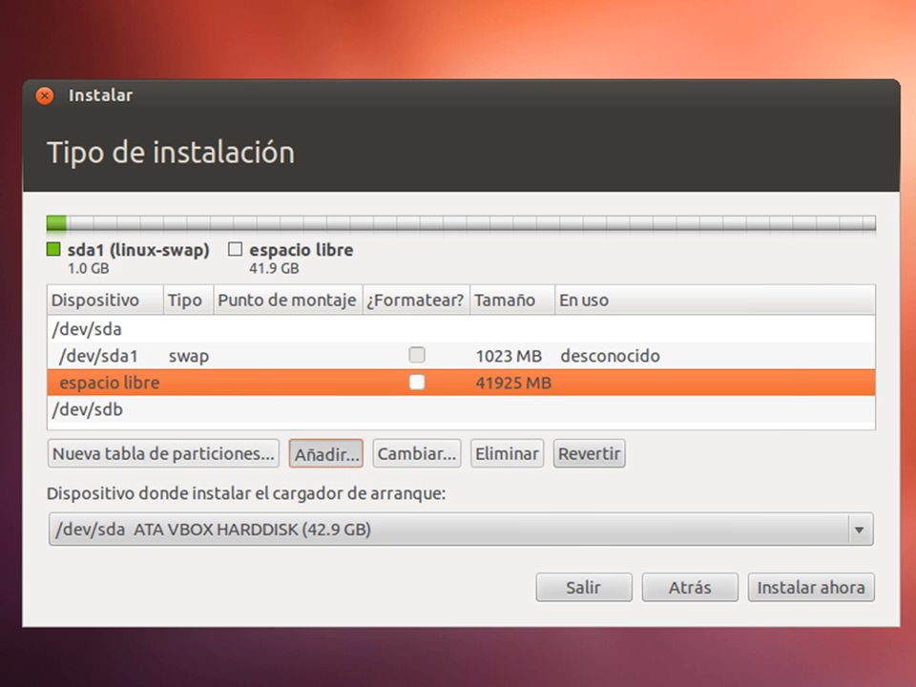
pyautogui.click(469, 426)
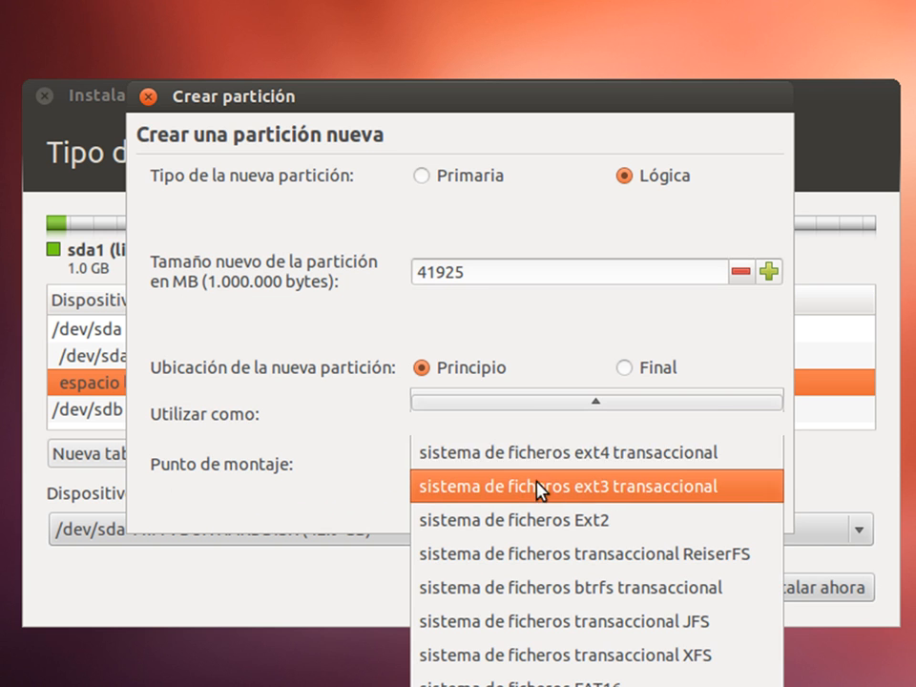
pyautogui.click(588, 460)
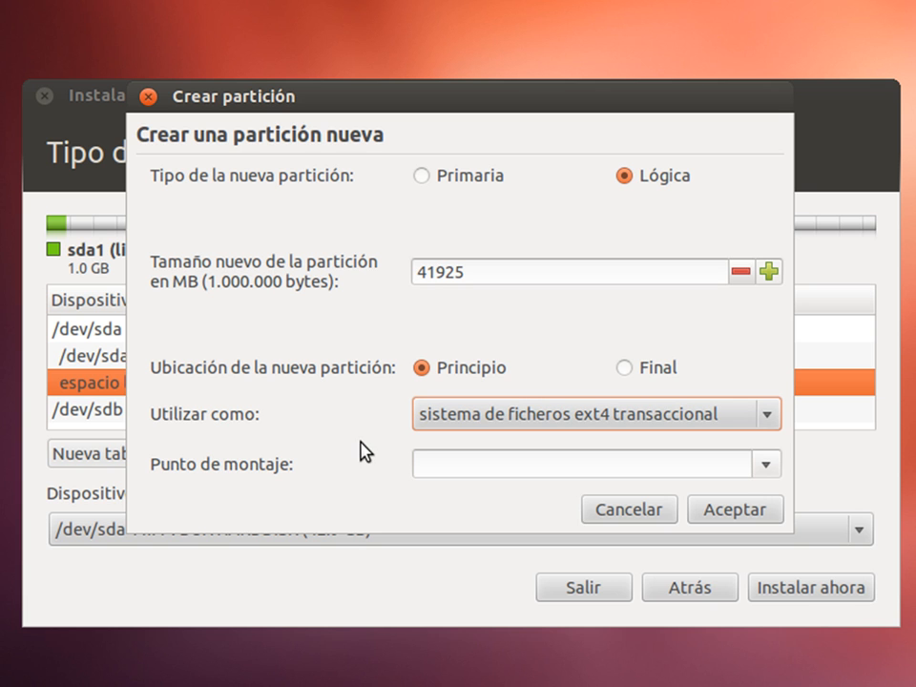
pyautogui.click(766, 465)
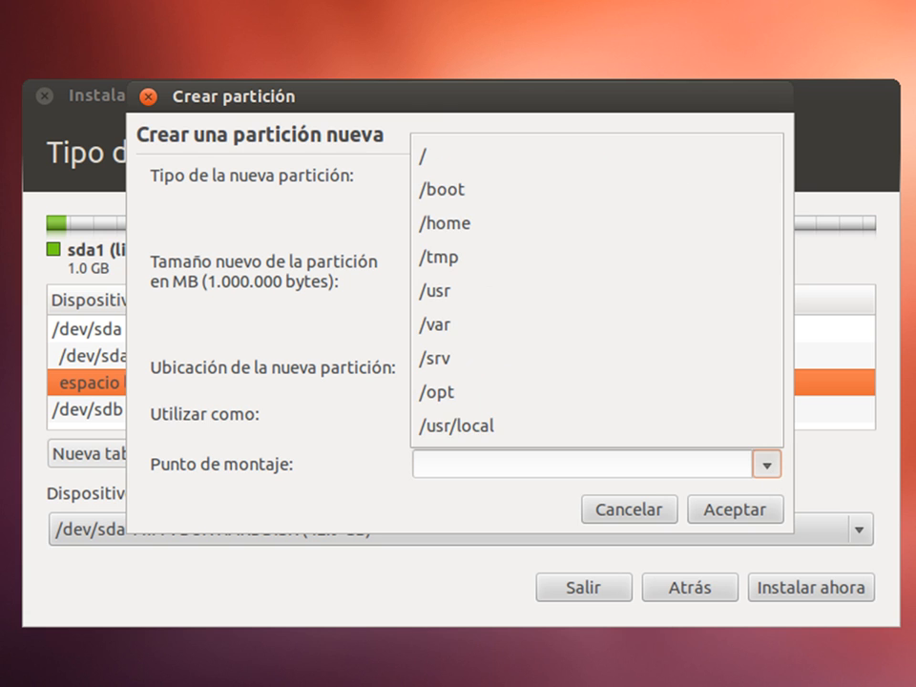
pyautogui.click(603, 156)
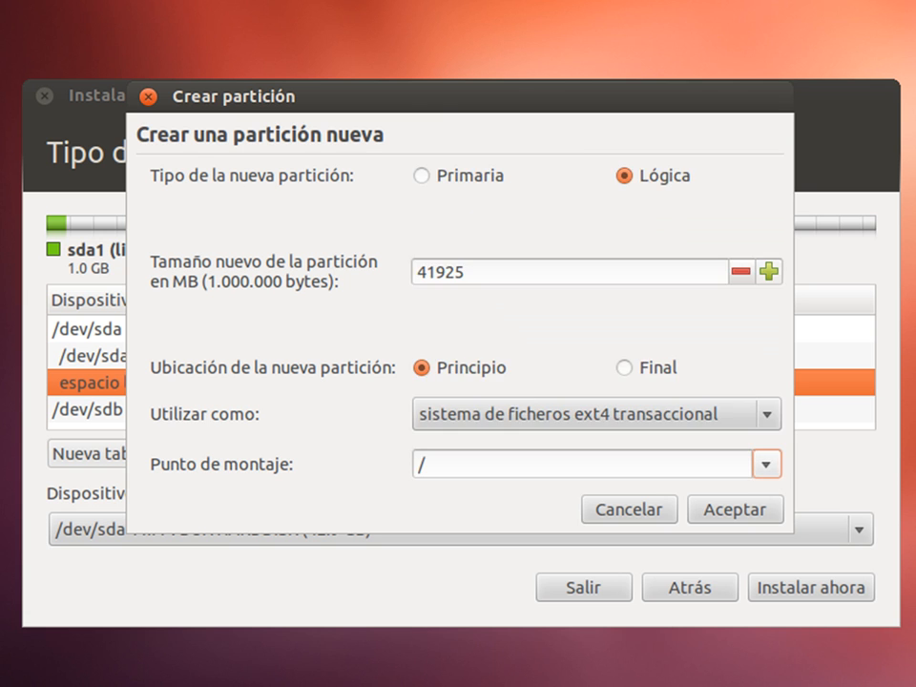
pyautogui.doubleClick(443, 272)
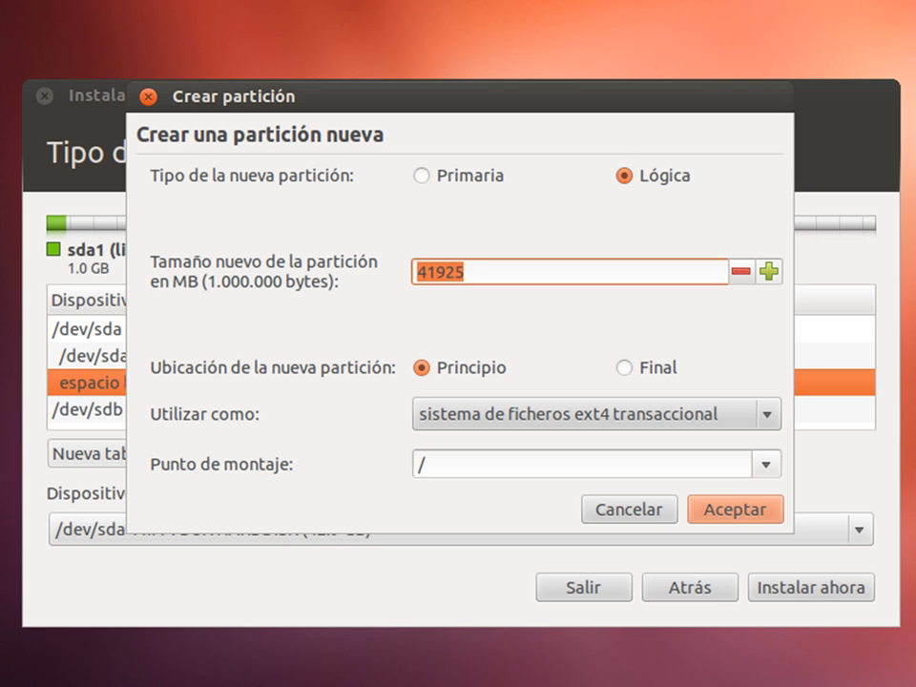
pyautogui.write('17000')
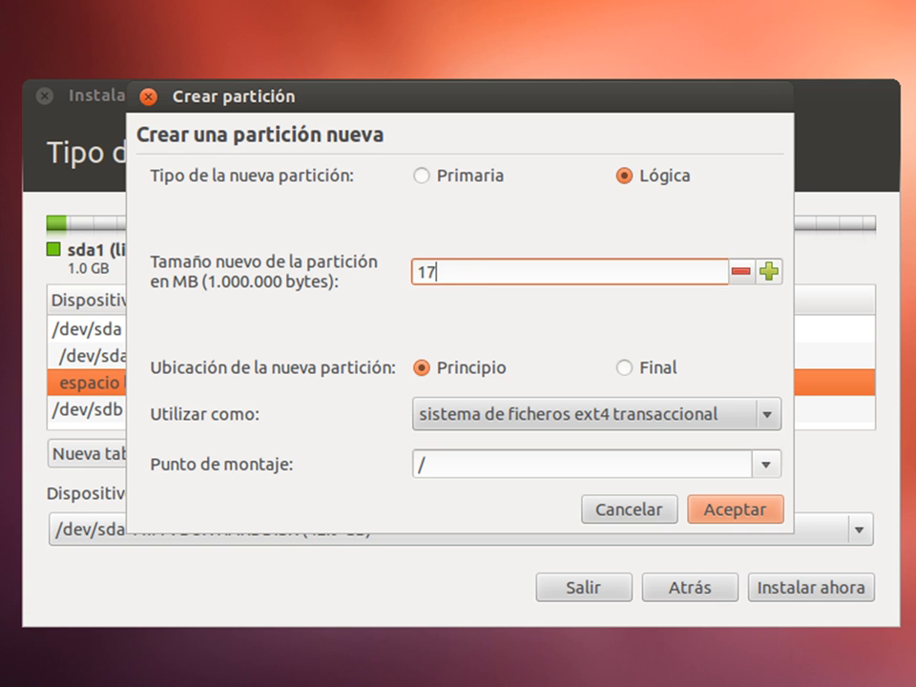
pyautogui.click(734, 512)
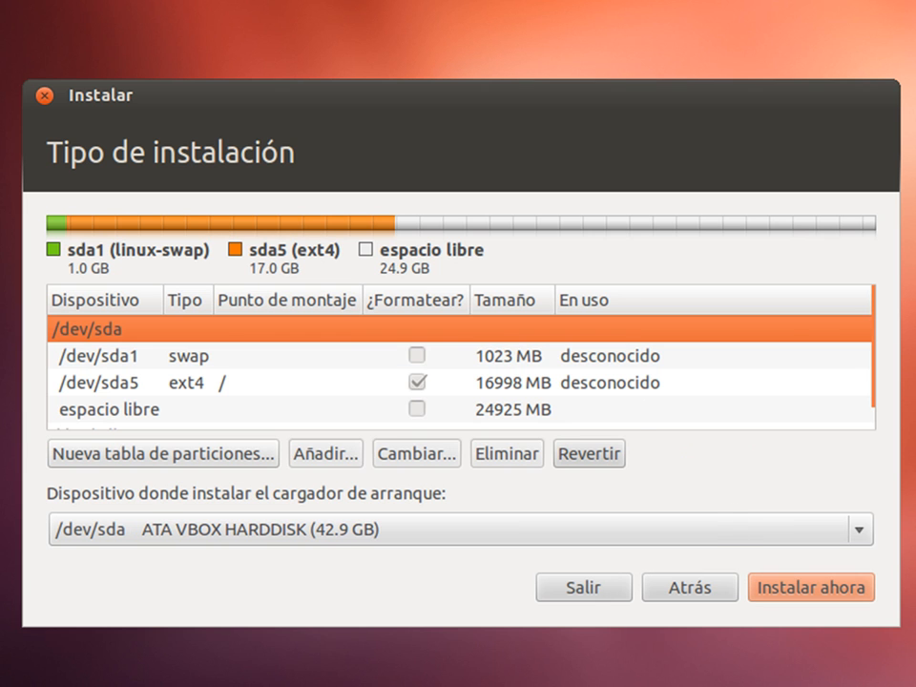
# Create a partition in the remaining 24925 MB of free space, mounted at /home
pyautogui.click(190, 416)
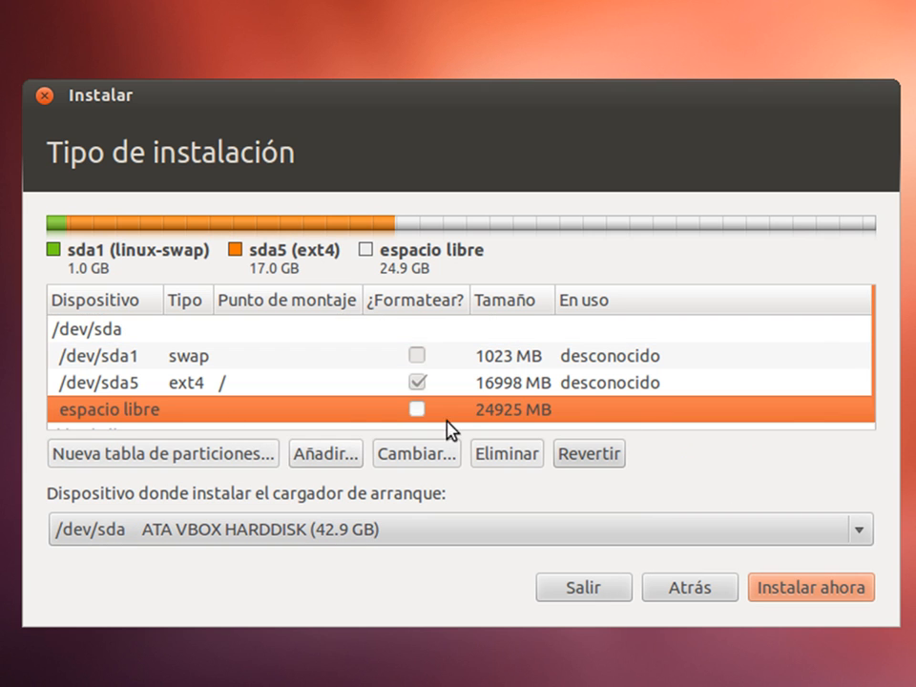
pyautogui.click(327, 453)
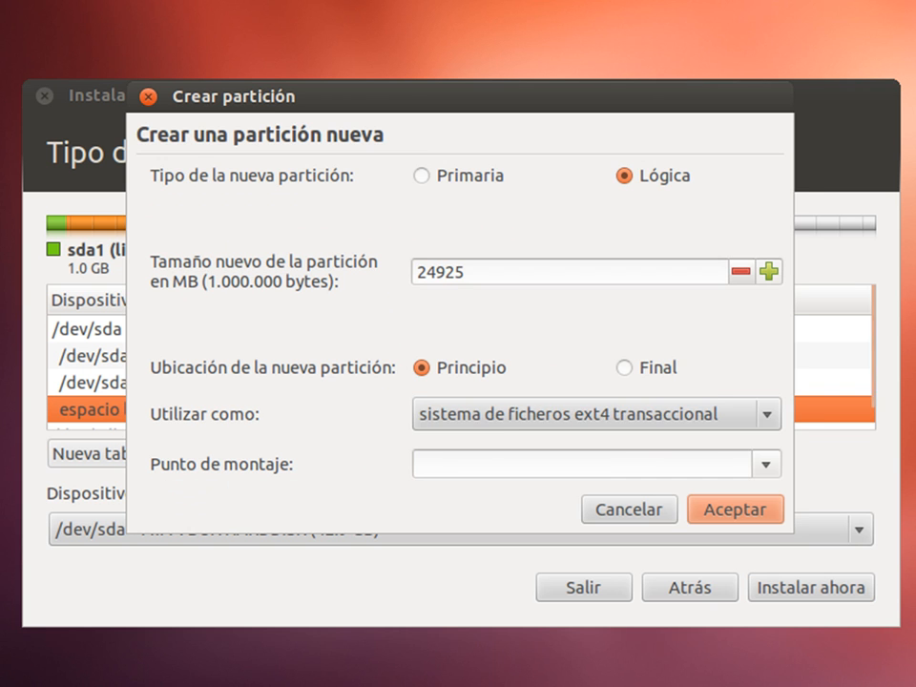
pyautogui.click(768, 468)
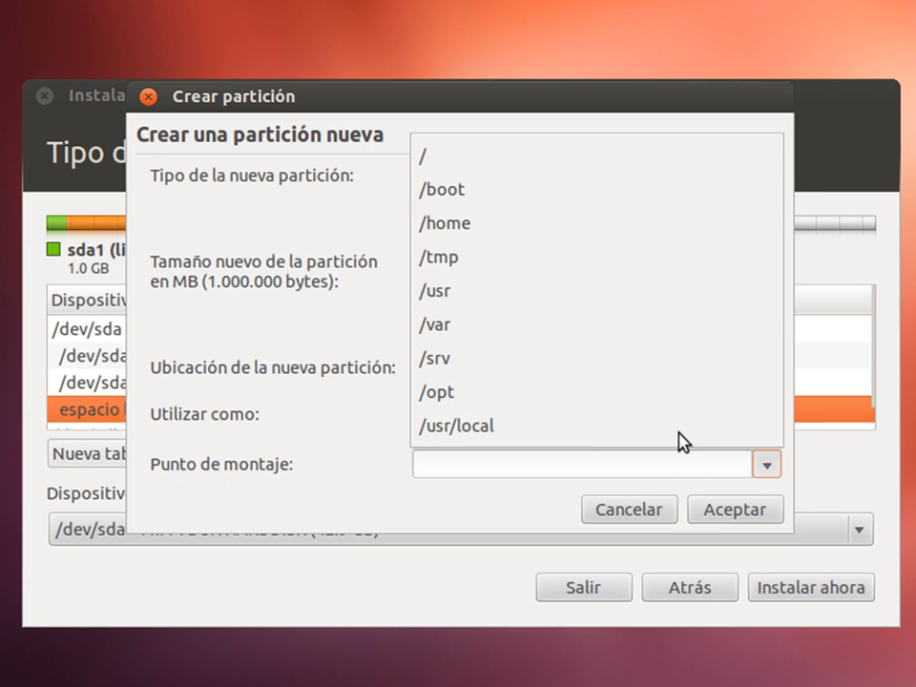
pyautogui.click(550, 224)
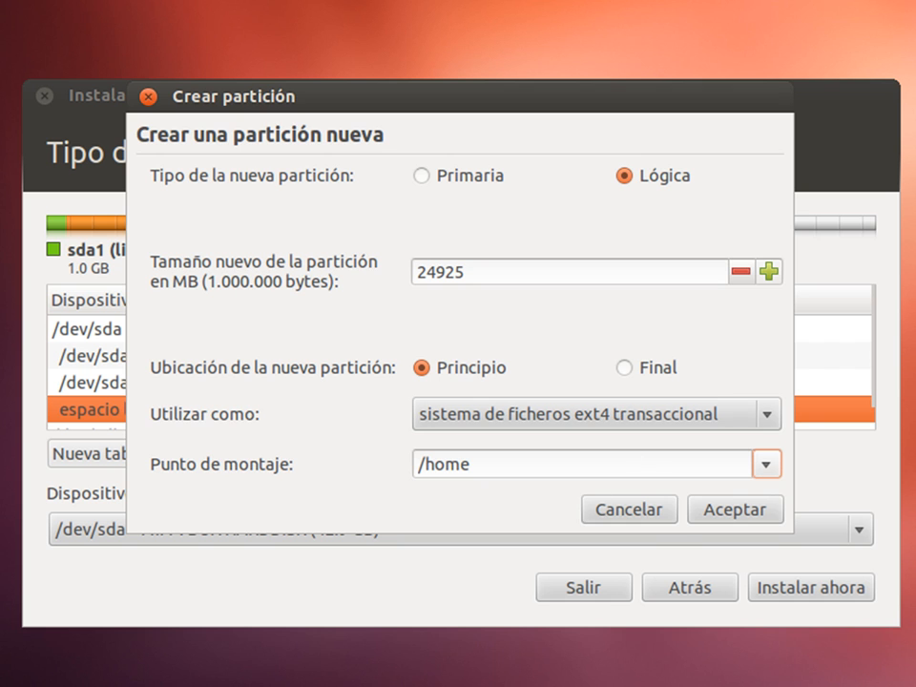
pyautogui.click(736, 511)
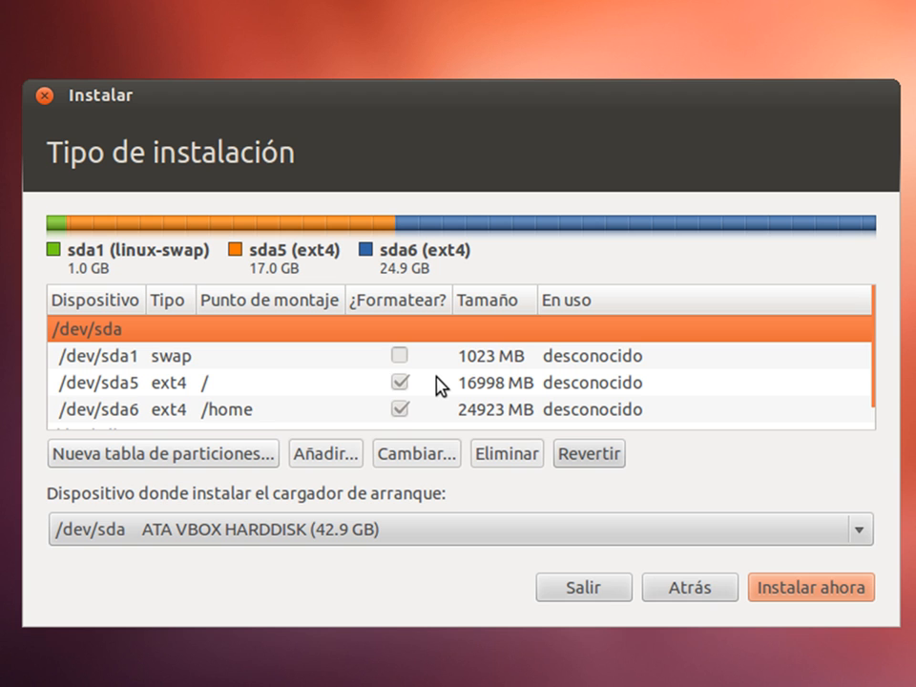
# Keep the boot loader on /dev/sda and start the installation with Instalar ahora
pyautogui.click(426, 529)
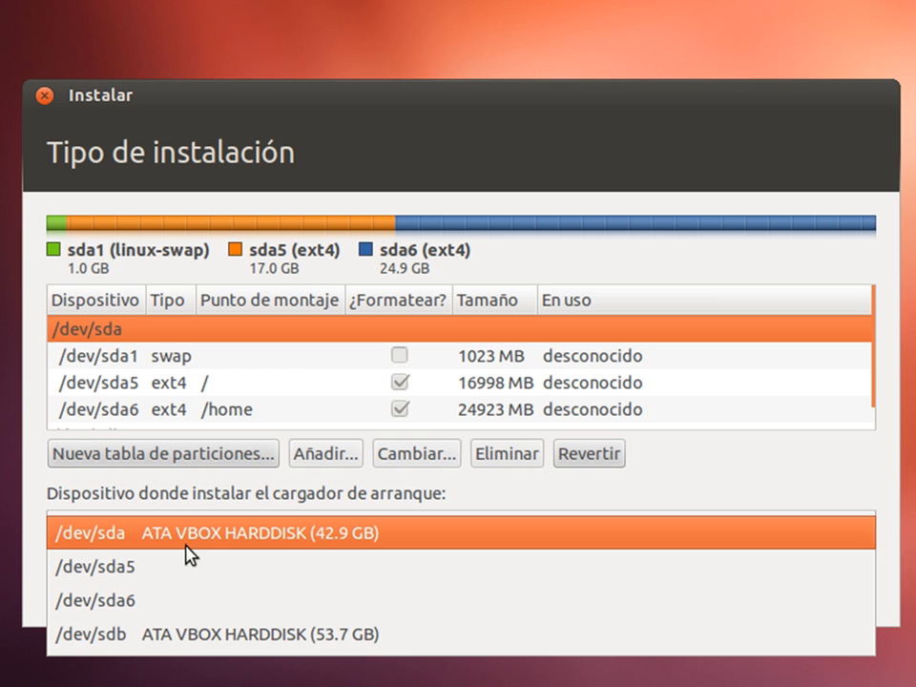
pyautogui.click(188, 548)
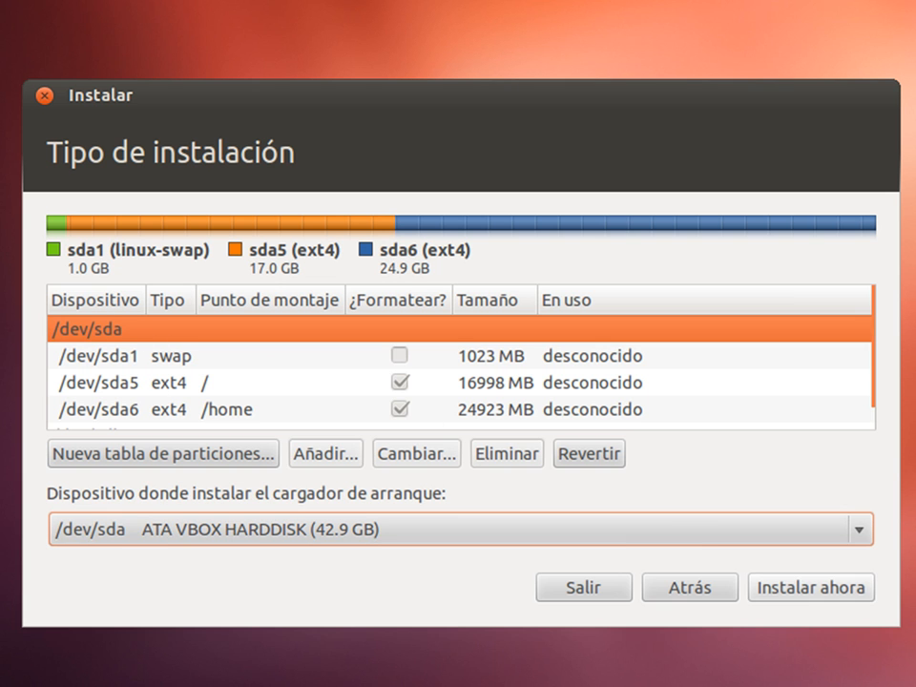
pyautogui.click(777, 587)
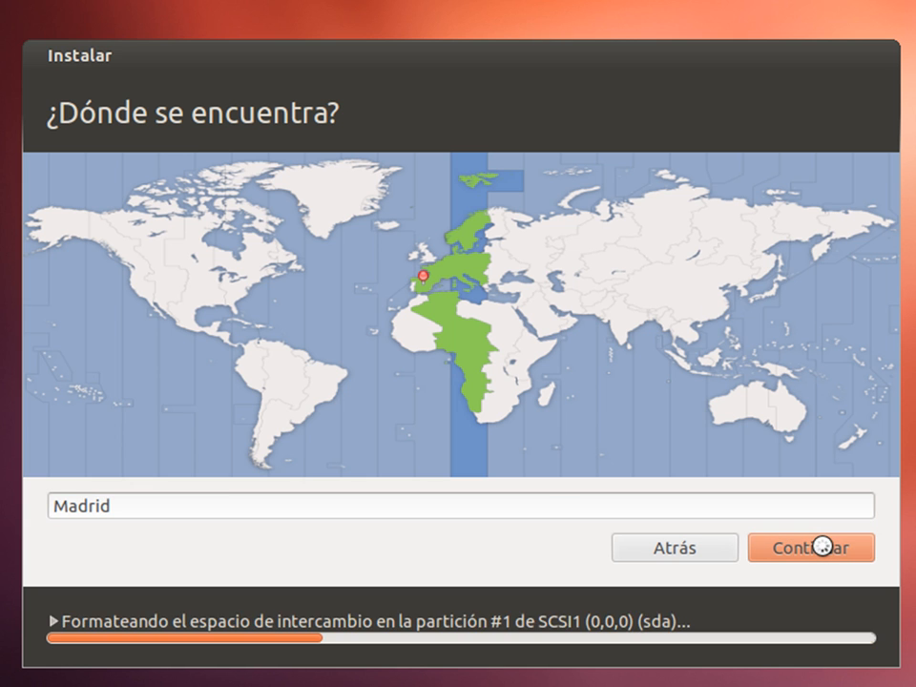
# Accept Madrid as the location, enter the user's name and set the computer name to Ub12-2HDD
pyautogui.click(823, 547)
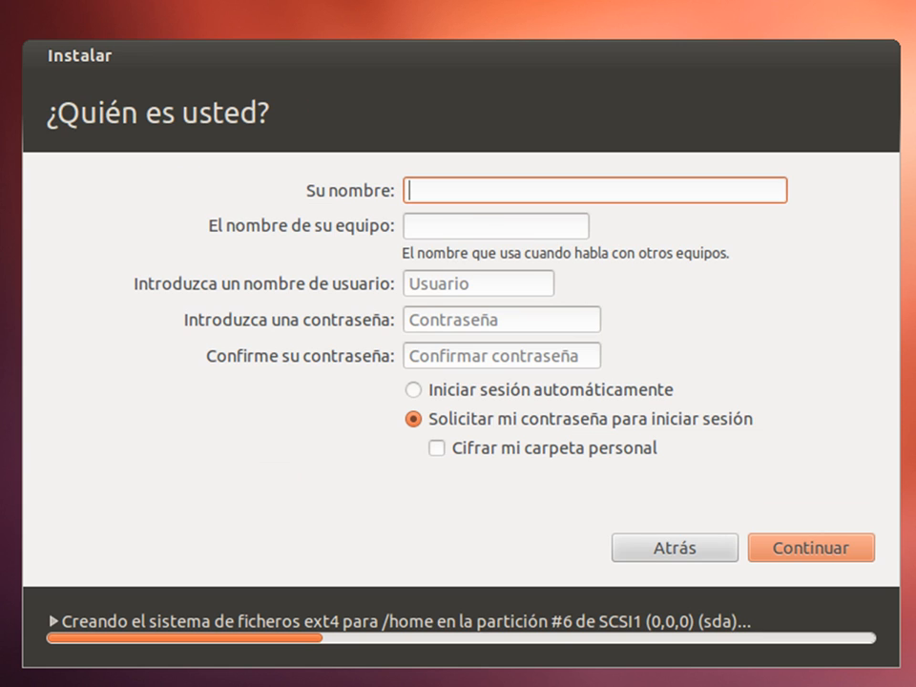
pyautogui.write('victor31416')
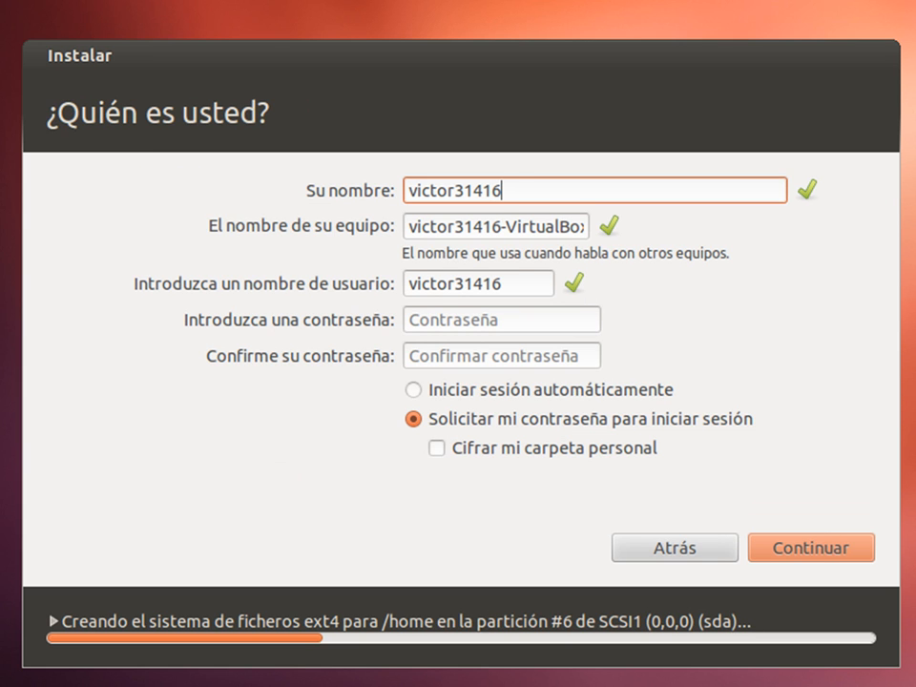
pyautogui.moveTo(455, 226); pyautogui.dragTo(501, 226)
pyautogui.tripleClick(477, 226)
pyautogui.click(476, 226)
pyautogui.hotkey('ctrl', 'a')
pyautogui.press('BackSpace')
pyautogui.write('Ub12-')
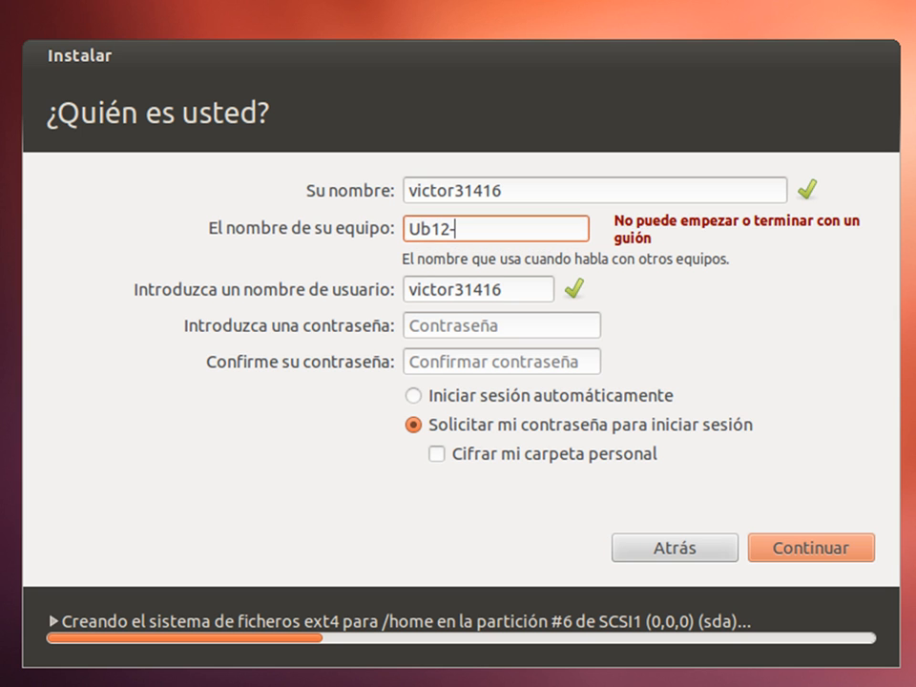
pyautogui.write('2HDD')
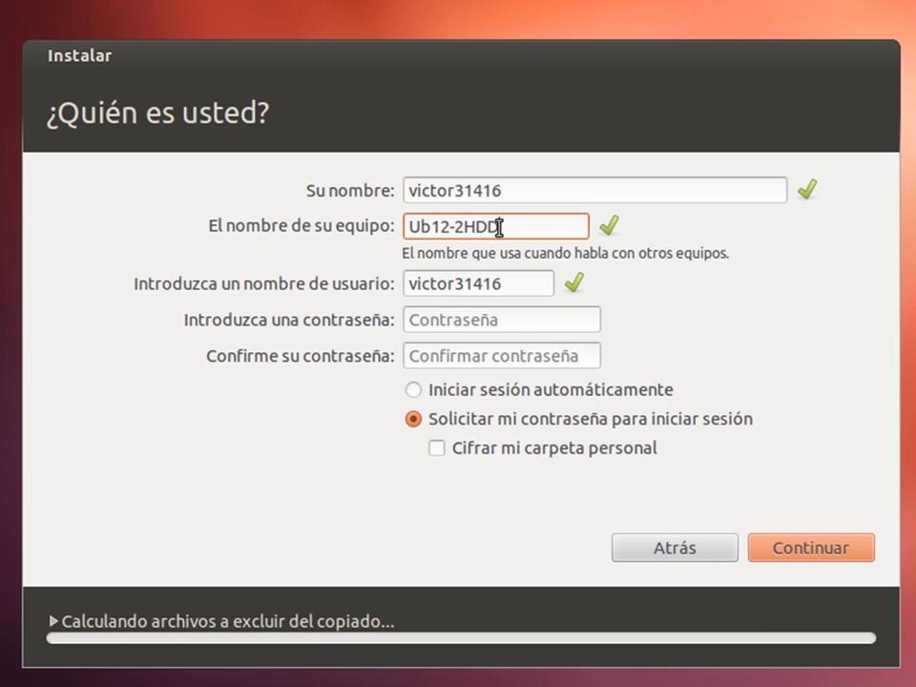
# Enter and confirm the account password, then continue the installation
pyautogui.click(450, 322)
pyautogui.write('1234')
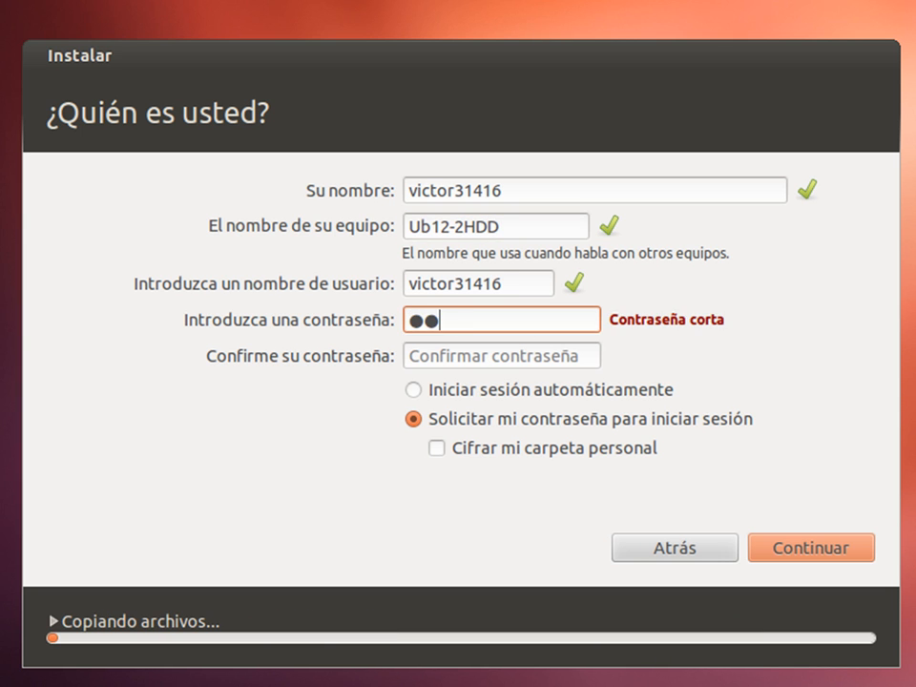
pyautogui.press('Tab')
pyautogui.write('1234')
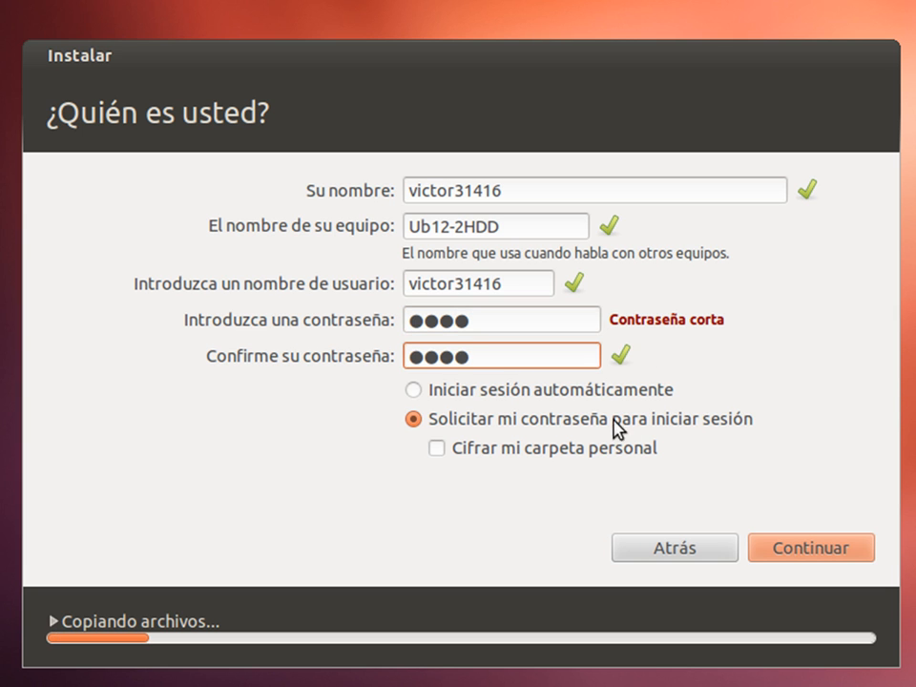
pyautogui.click(812, 552)
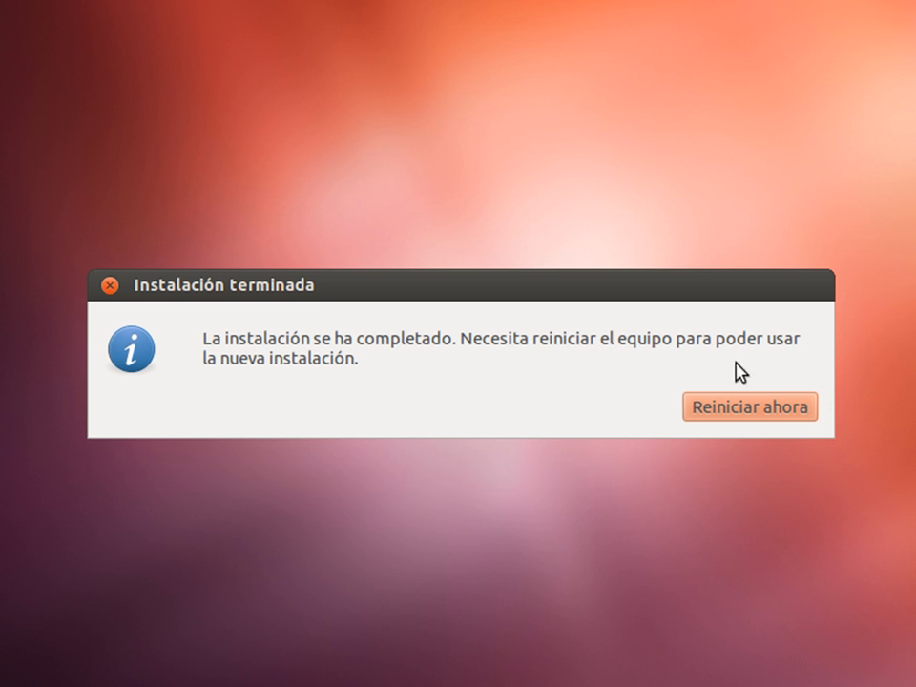
# Restart into the new Ubuntu 12.04 installation, confirming the install media is removed
pyautogui.click(732, 408)
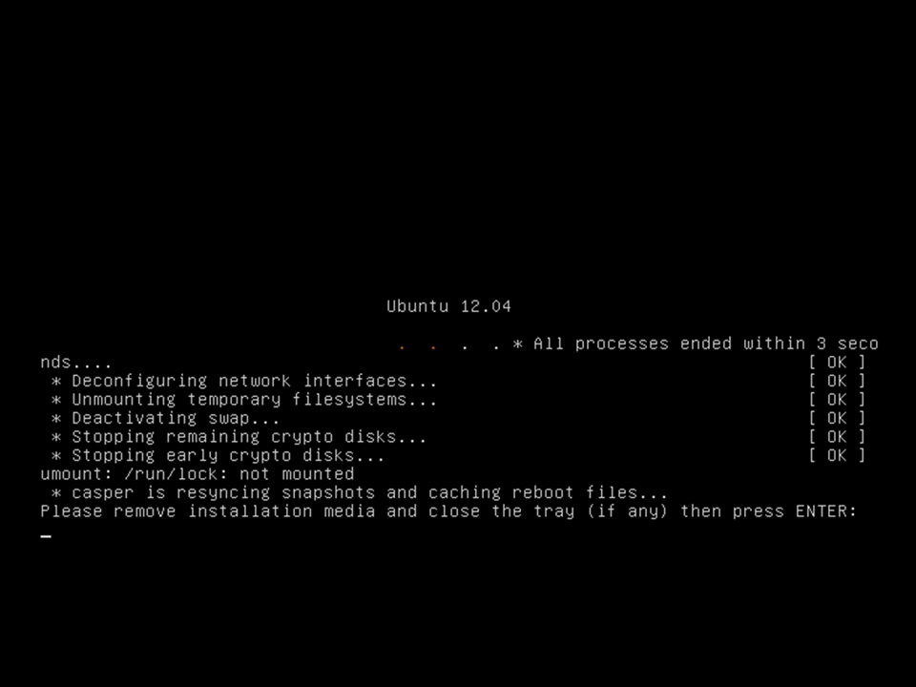
pyautogui.press('Return')
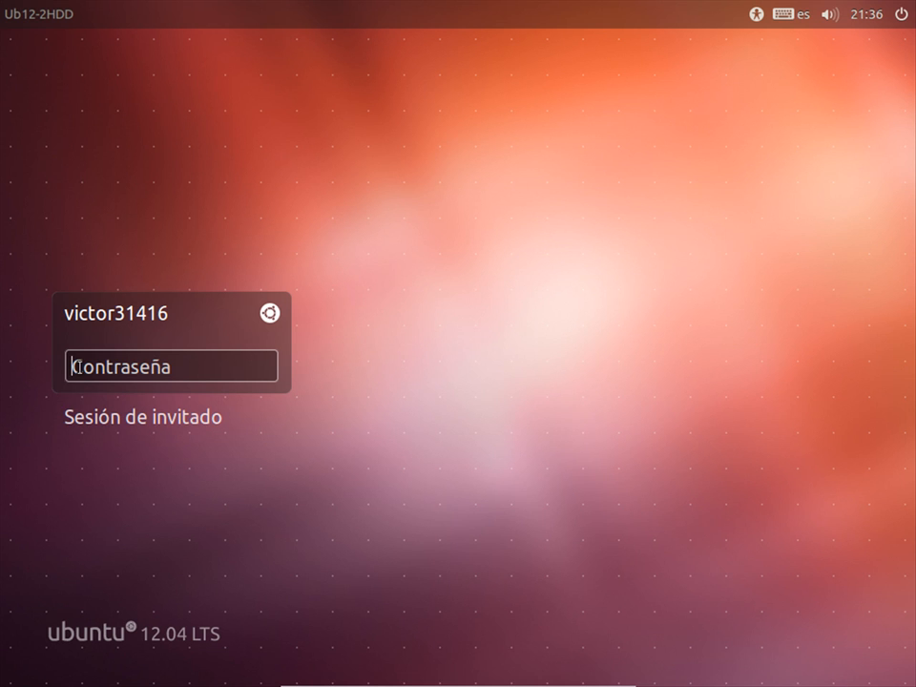
# Log in with the account password and close the incomplete language support notice
pyautogui.write('****')
pyautogui.press('Return')
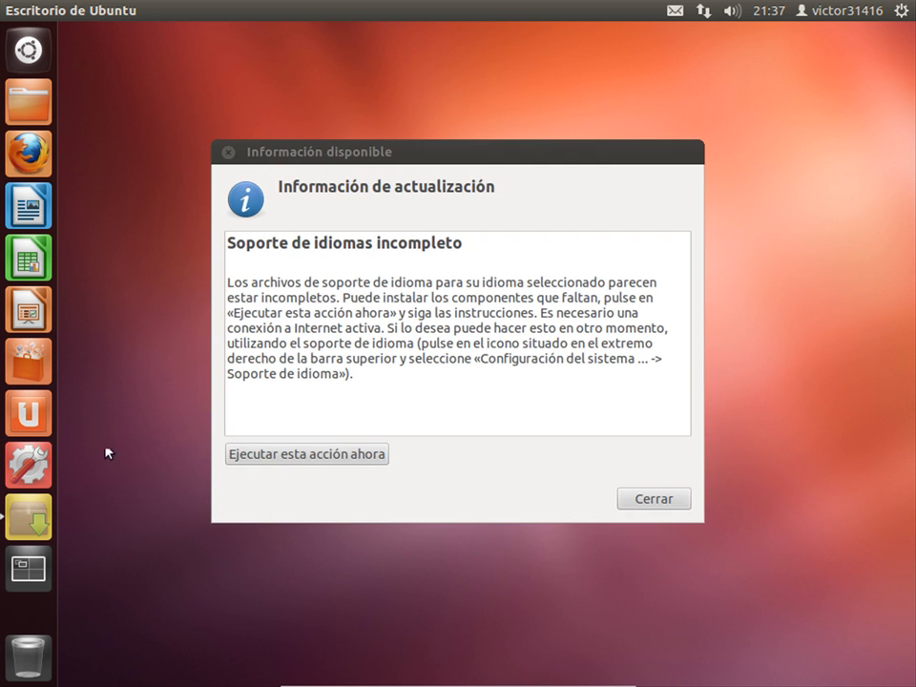
pyautogui.click(653, 499)
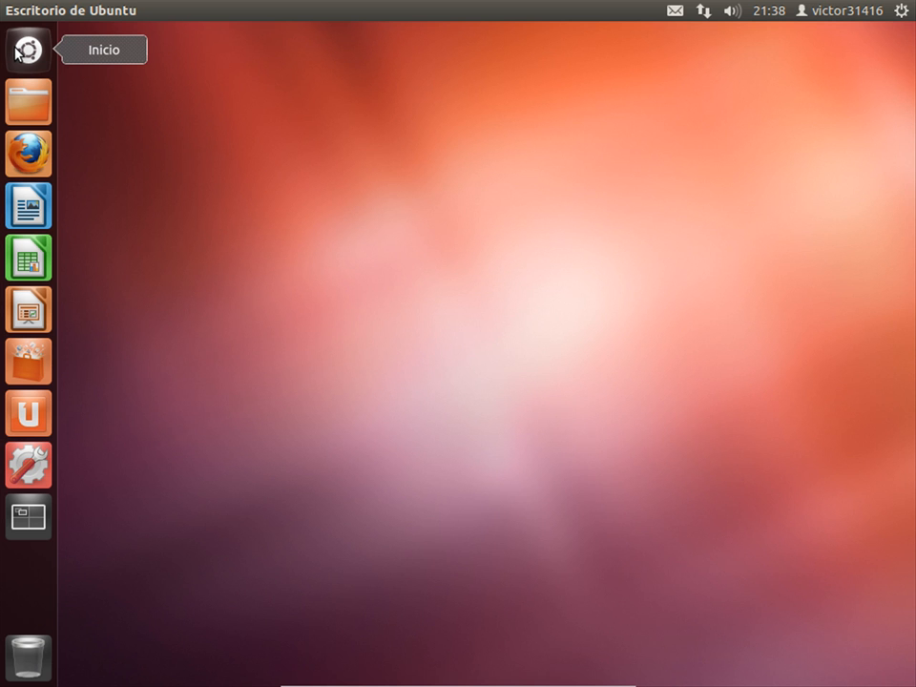
# Launch Utilidad de discos from the Dash's installed applications
pyautogui.click(17, 50)
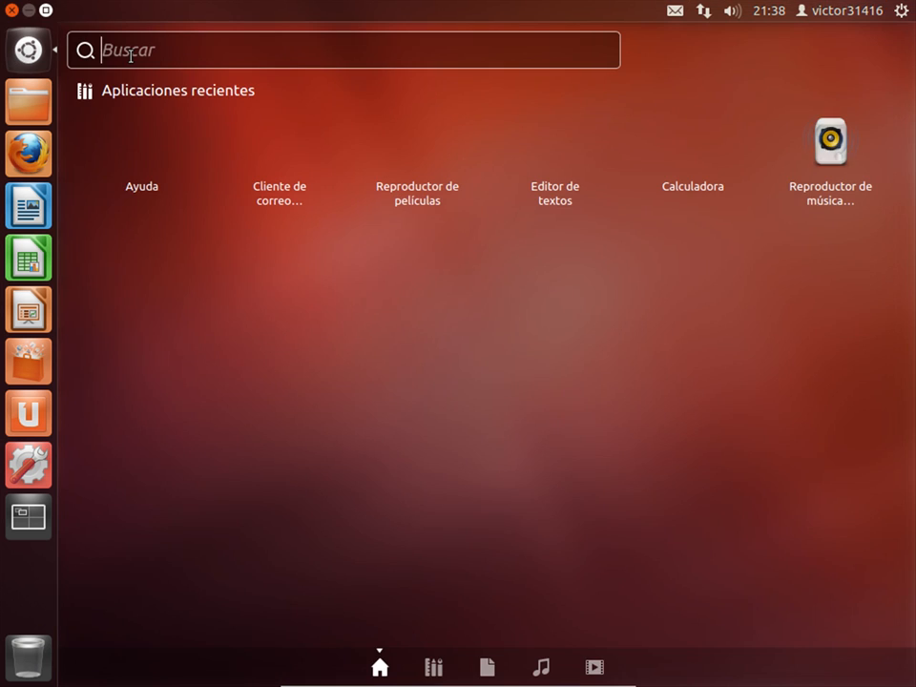
pyautogui.click(434, 669)
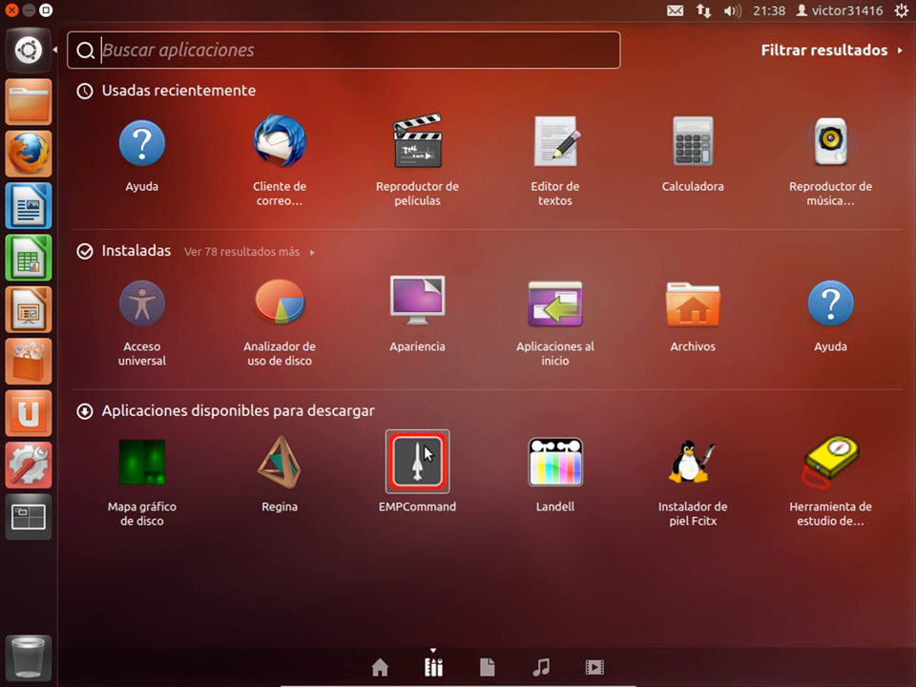
pyautogui.click(210, 251)
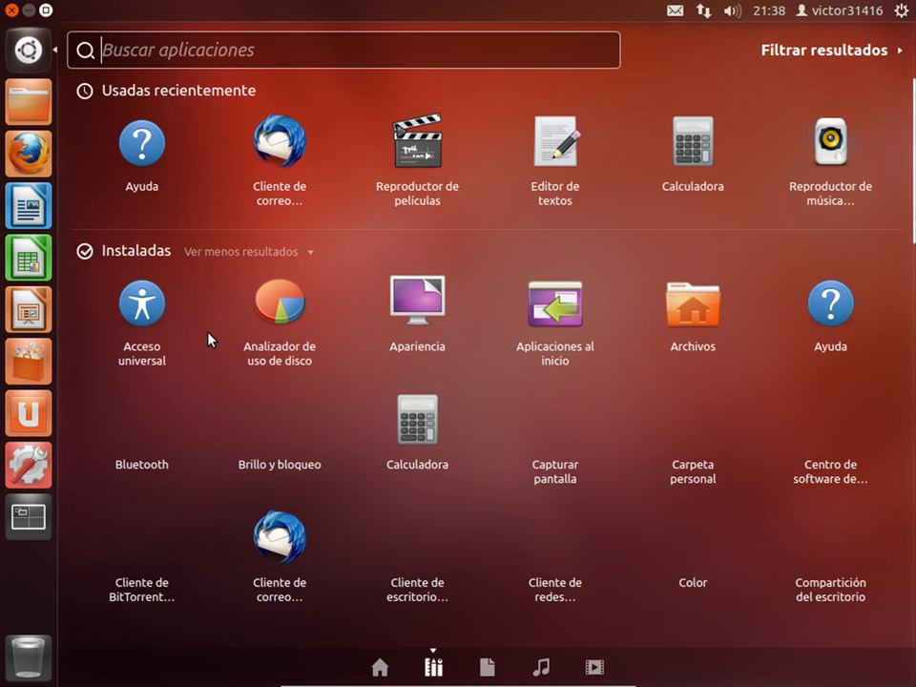
pyautogui.scroll(-10, 771, 400)
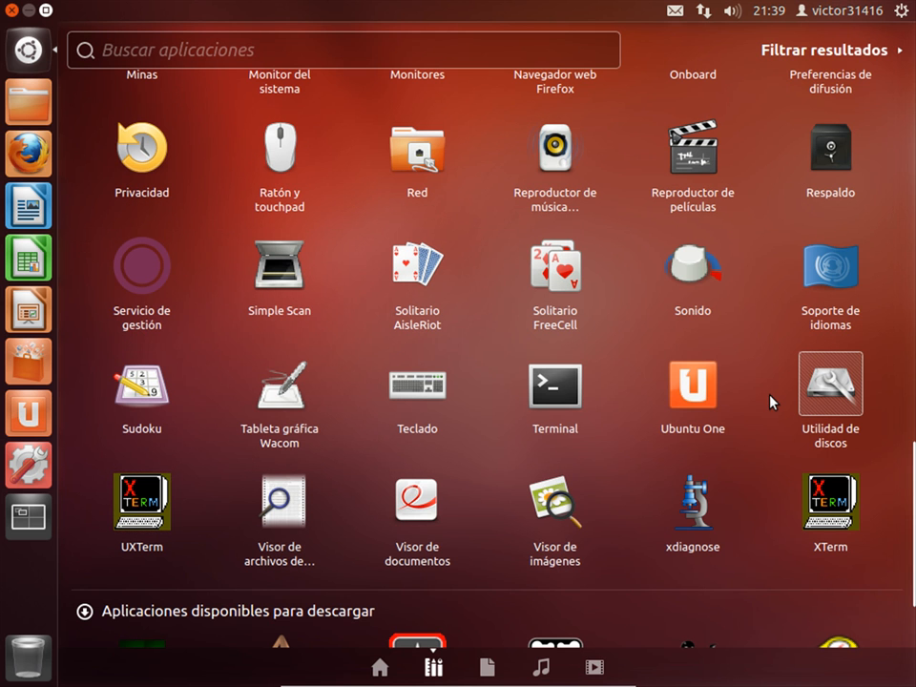
pyautogui.click(831, 392)
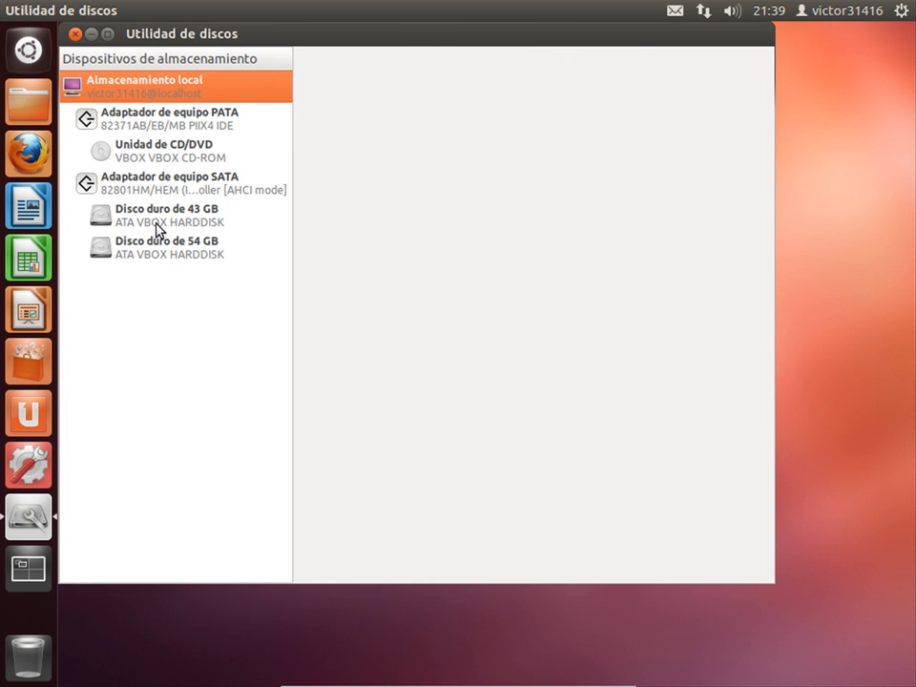
# Inspect the 43 GB disk's 17 GB ext4 and 25 GB /home partitions, then select the 54 GB disk
pyautogui.click(186, 218)
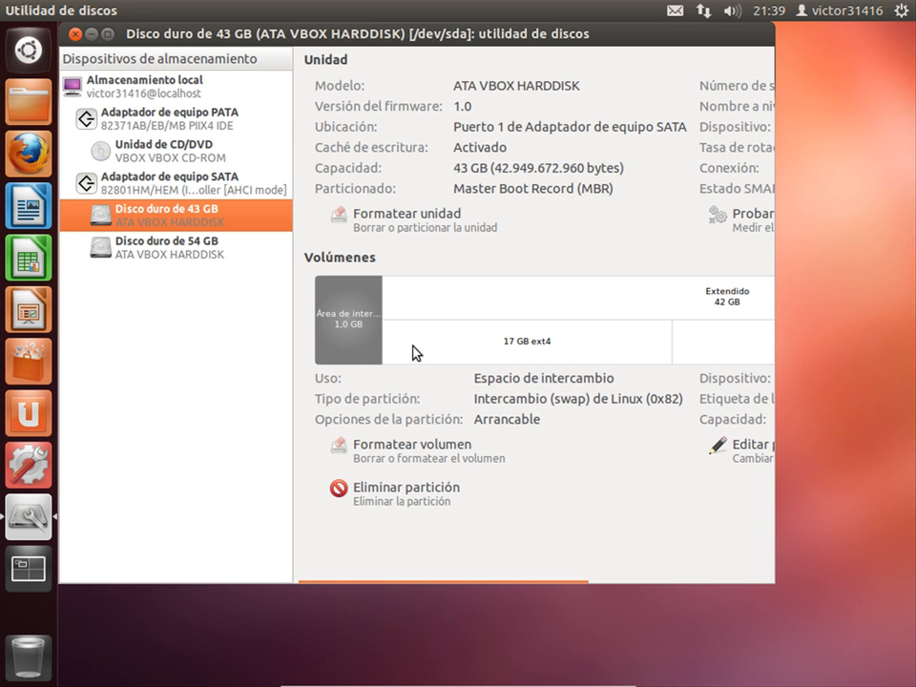
pyautogui.moveTo(494, 585)
pyautogui.moveTo(501, 589); pyautogui.dragTo(634, 582)
pyautogui.click(458, 342)
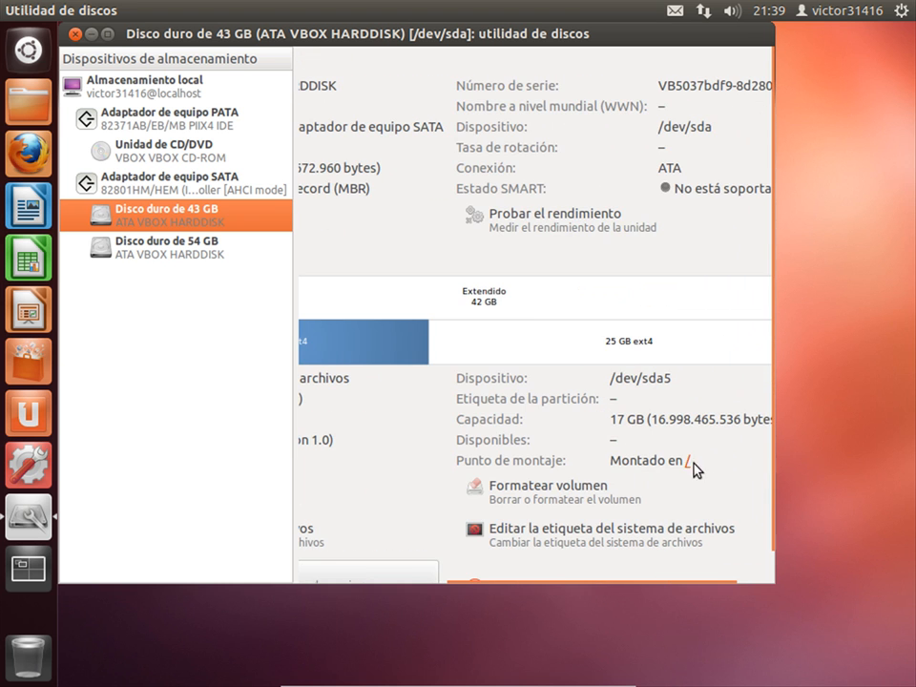
pyautogui.click(608, 345)
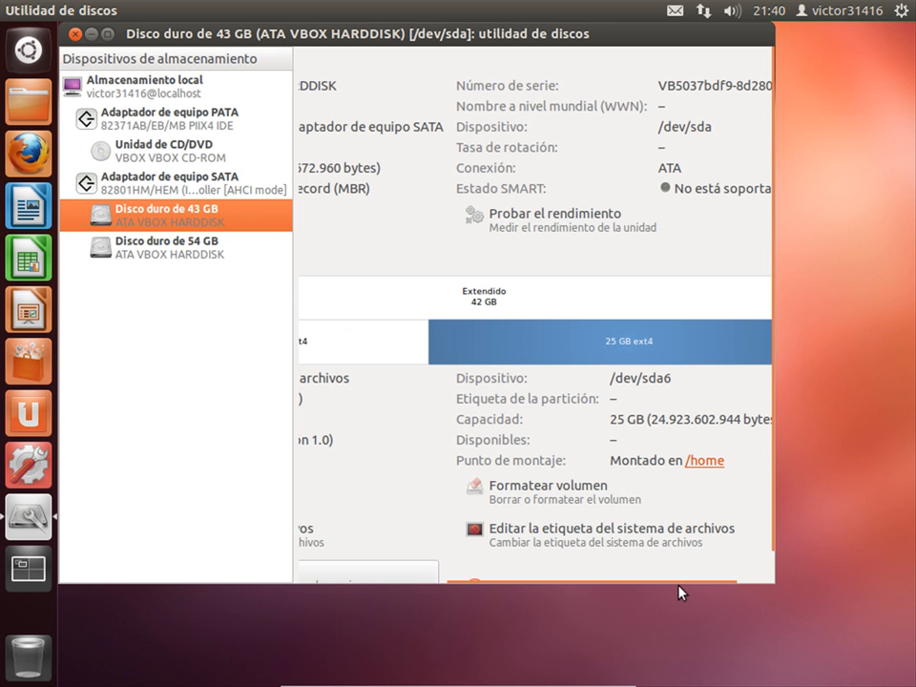
pyautogui.moveTo(681, 584); pyautogui.dragTo(491, 587)
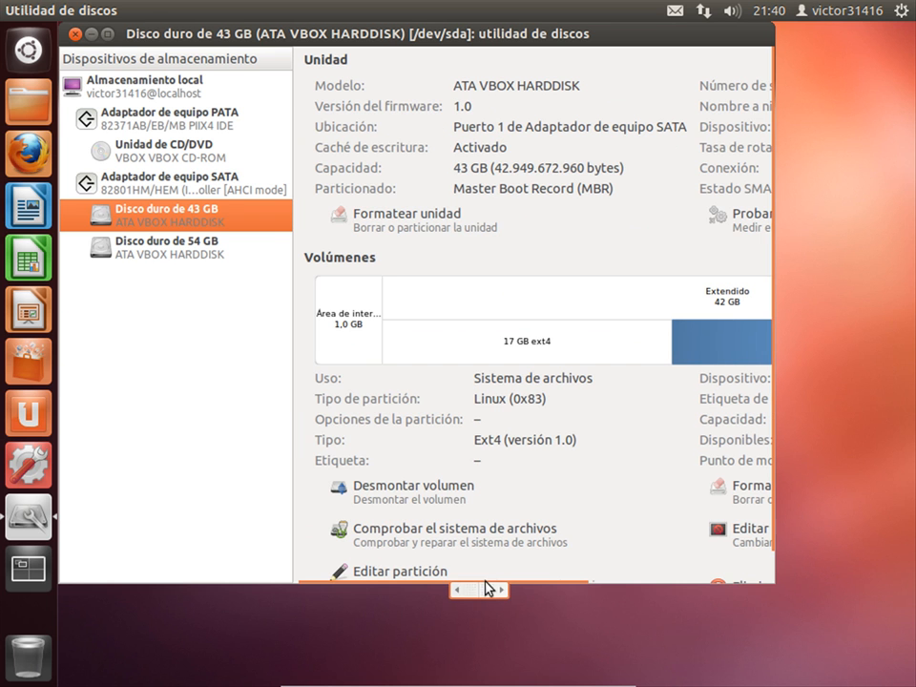
pyautogui.click(108, 34)
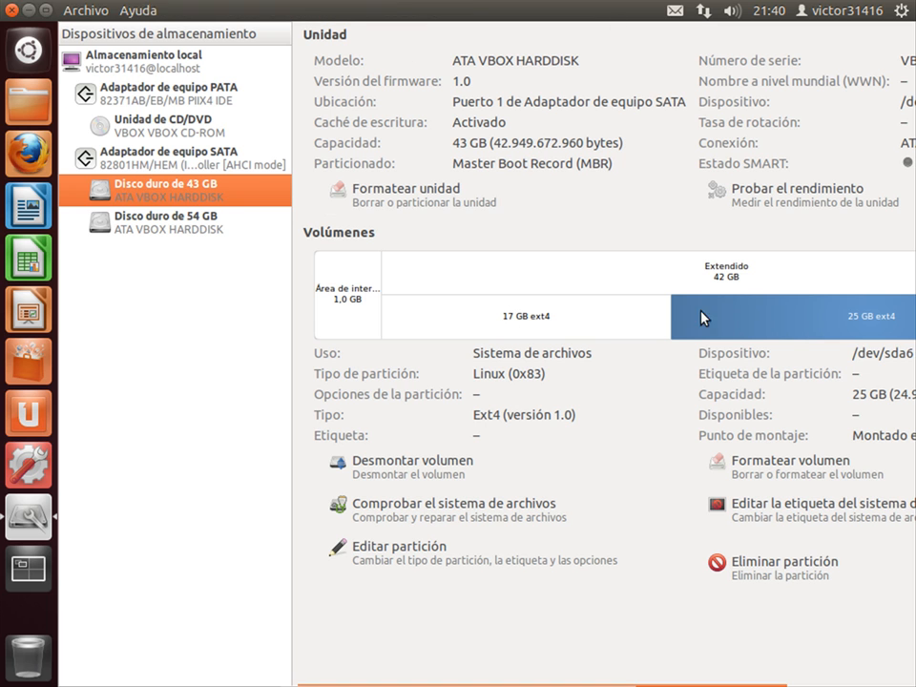
pyautogui.click(146, 237)
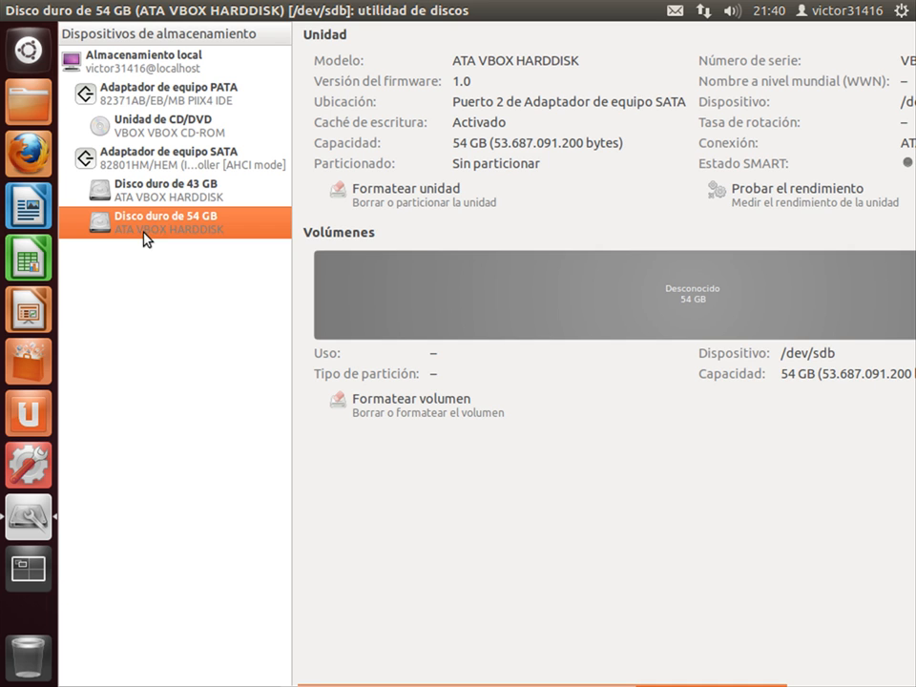
# Close Disk Utility, open Firefox and Google 'clonezilla'
pyautogui.click(13, 11)
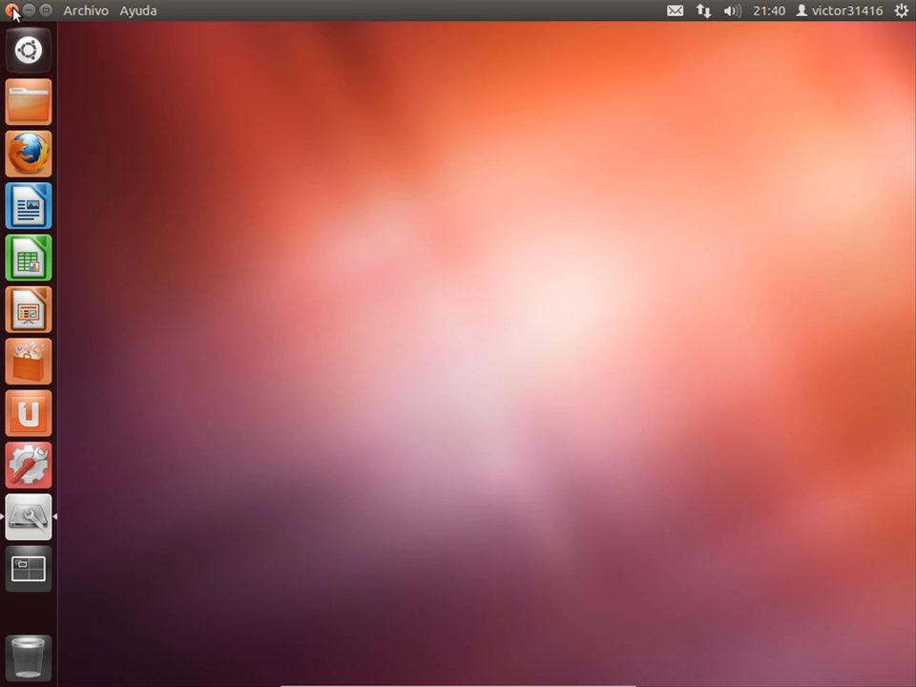
pyautogui.click(19, 160)
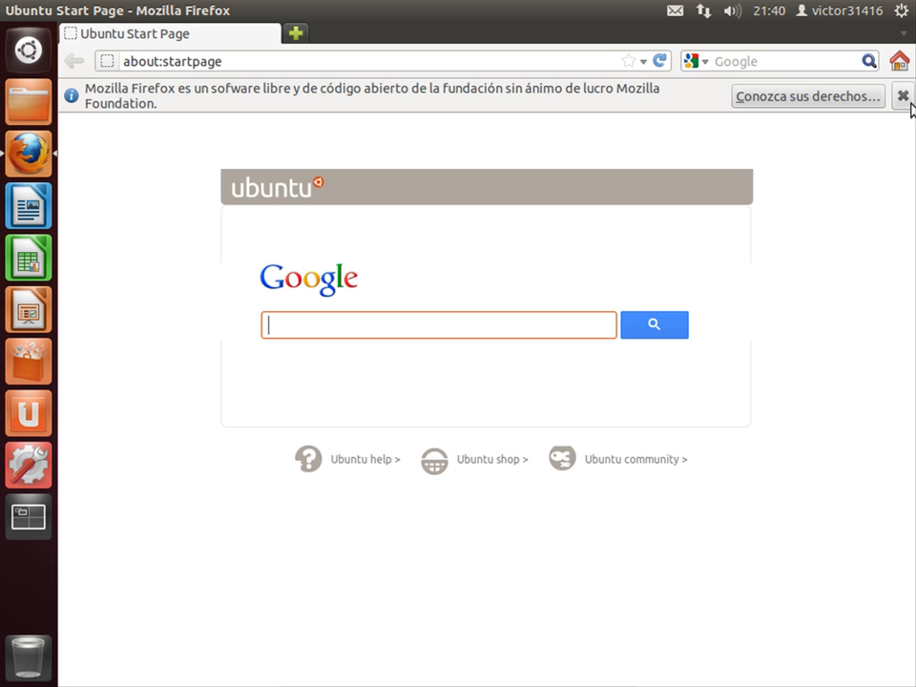
pyautogui.click(902, 96)
pyautogui.click(463, 297)
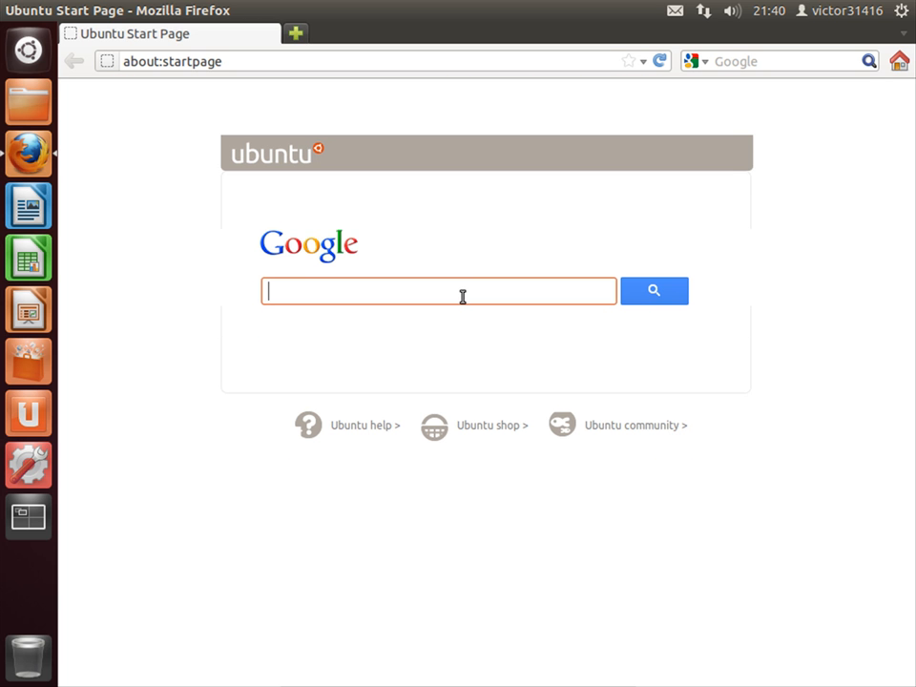
pyautogui.write('clonezilla')
pyautogui.press('Return')
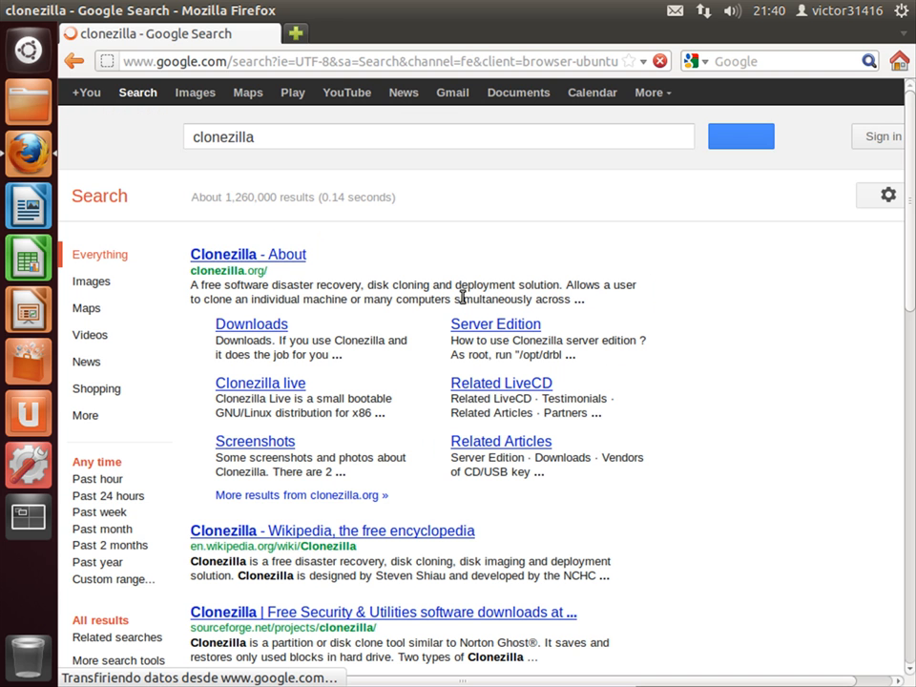
# Navigate clonezilla.org Downloads to stable releases and the clonezilla-live-20120326-oneiric.iso link
pyautogui.click(214, 259)
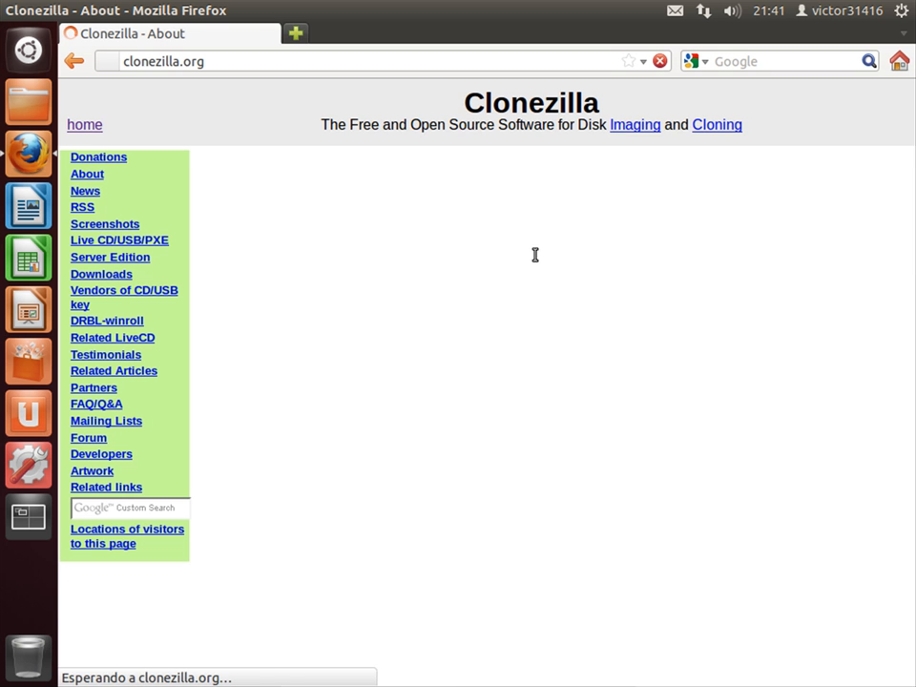
pyautogui.click(96, 287)
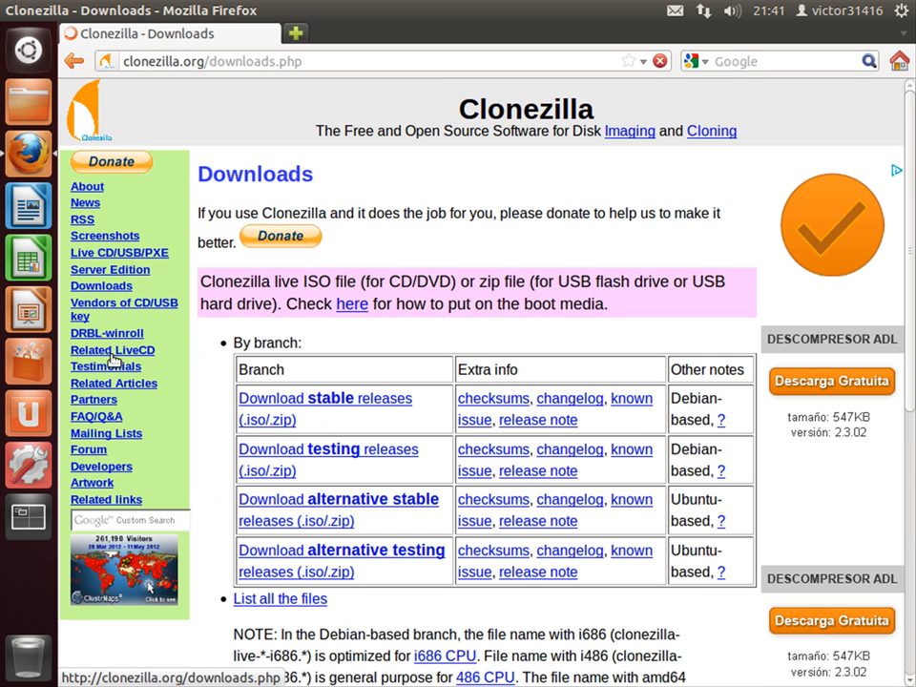
pyautogui.click(329, 405)
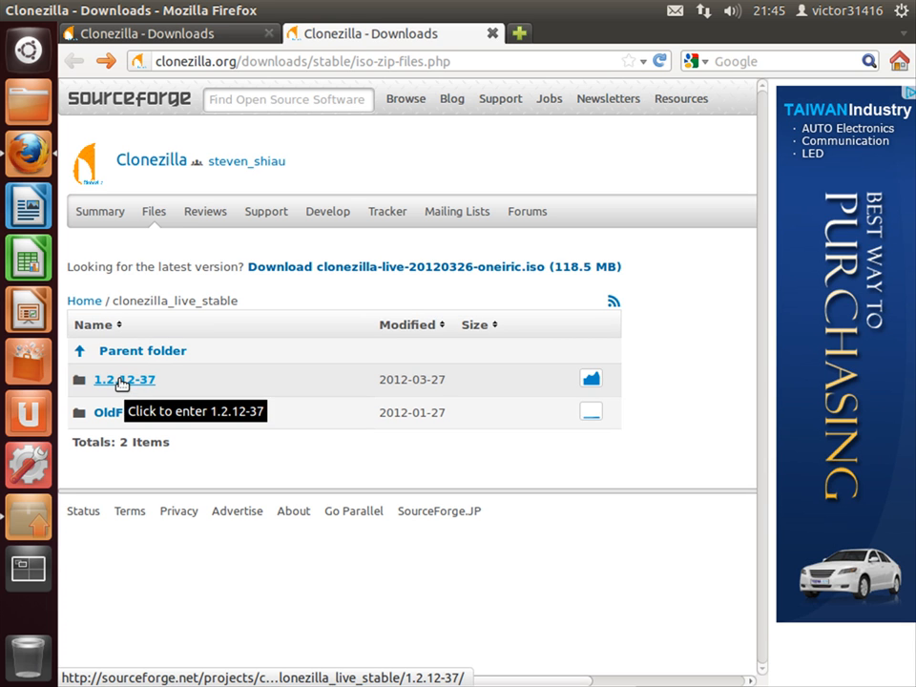
pyautogui.click(387, 275)
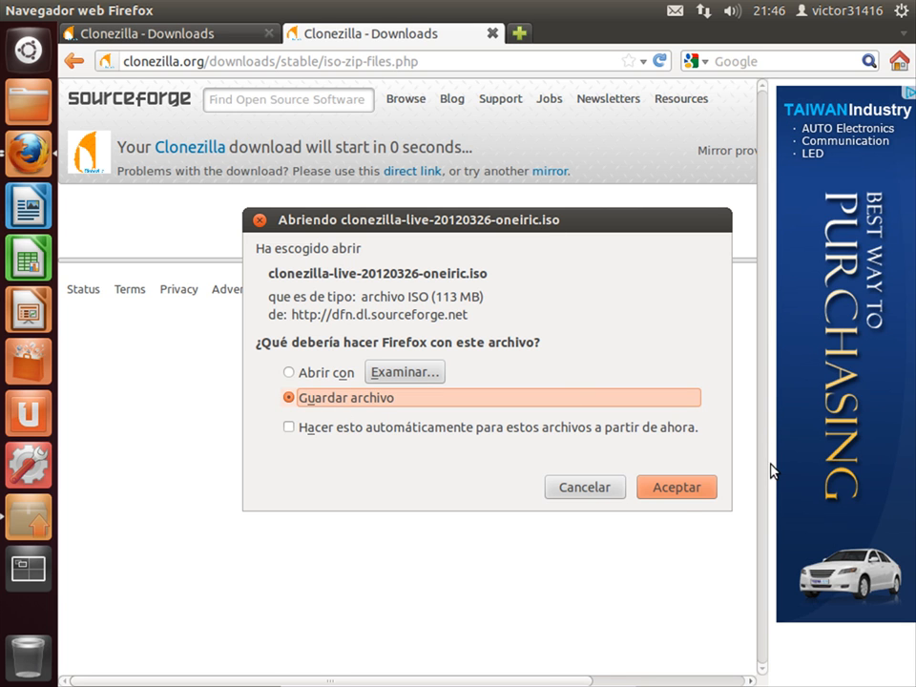
# Save clonezilla-live-20120326-oneiric.iso to disk and clear the finished downloads list
pyautogui.click(677, 495)
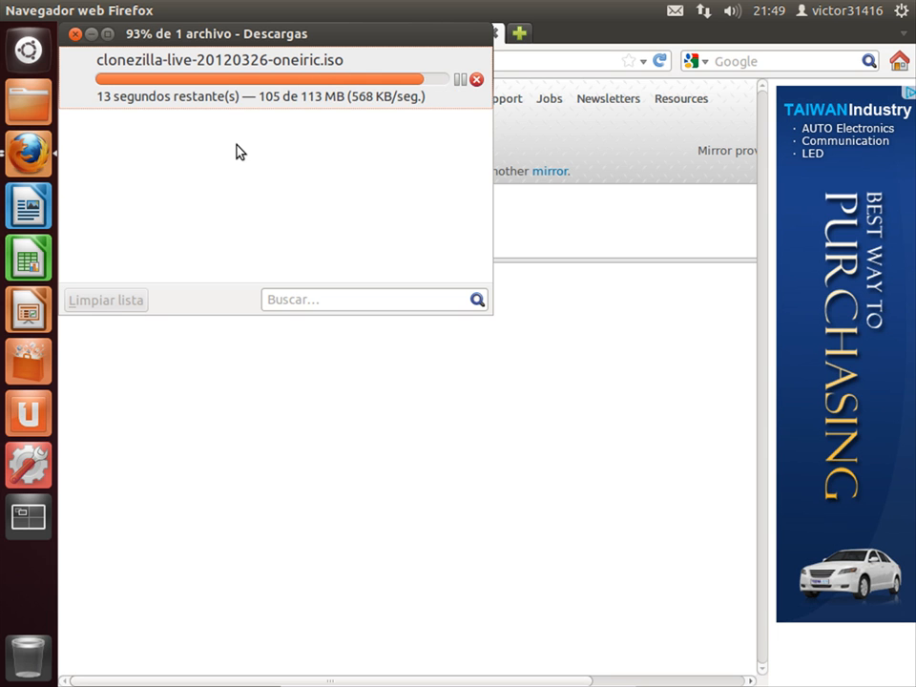
pyautogui.click(226, 440)
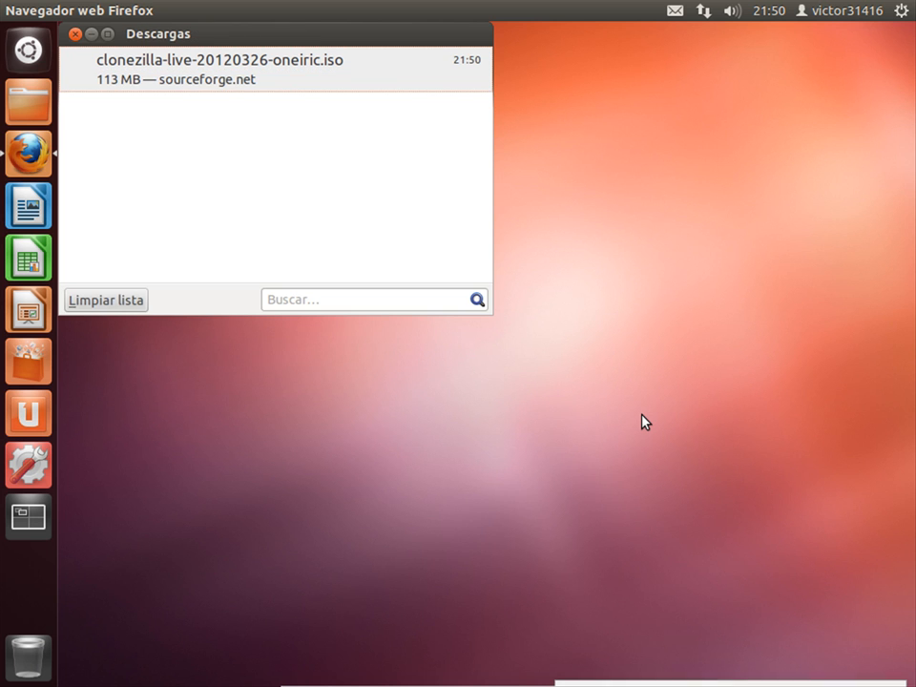
pyautogui.click(99, 304)
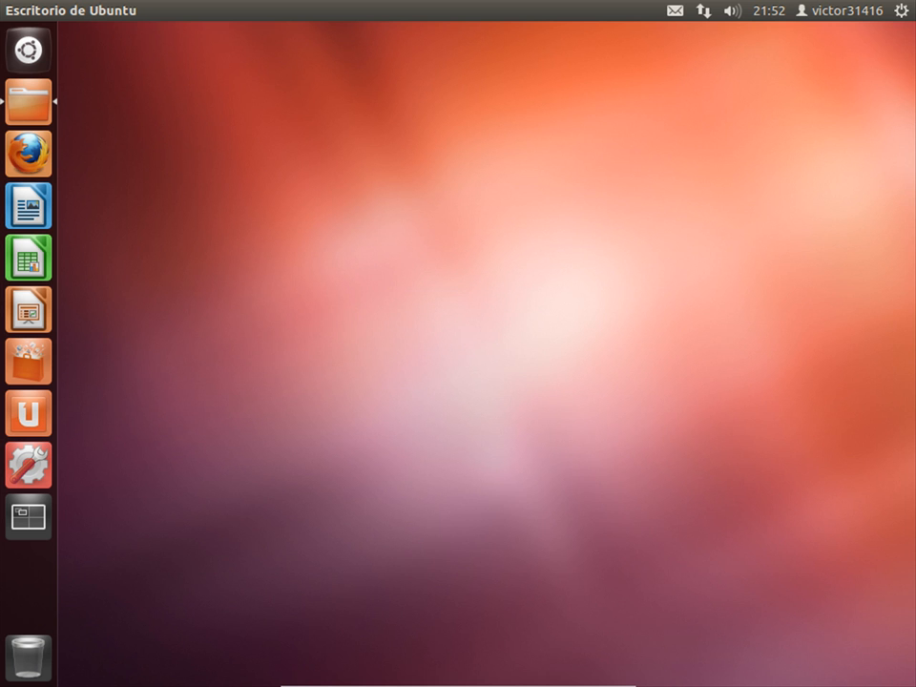
# Launch Brasero via a 'bra' search and start a Grabar una imagen project
pyautogui.press('super')
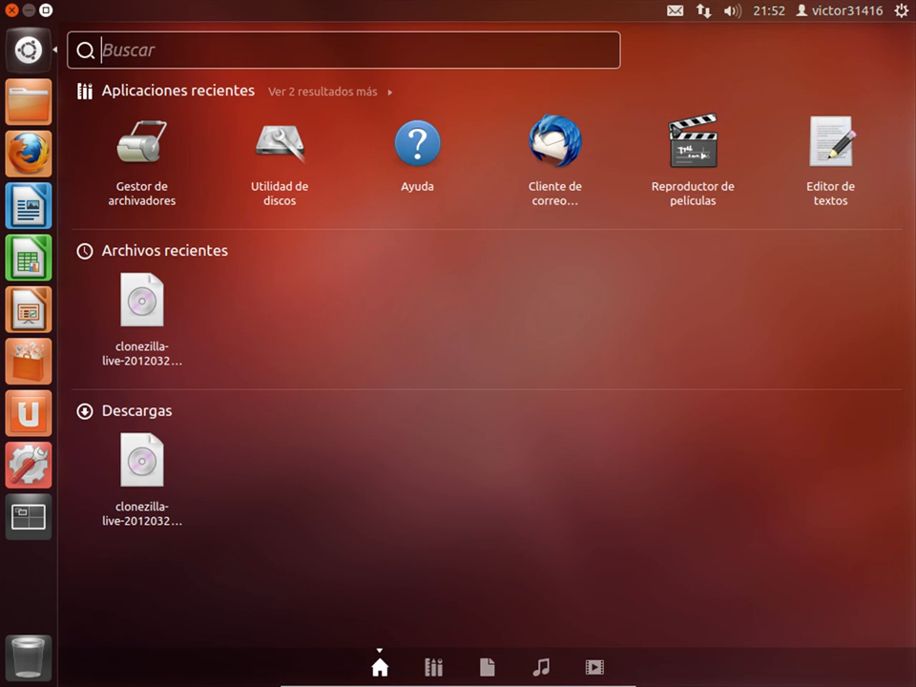
pyautogui.write('bra')
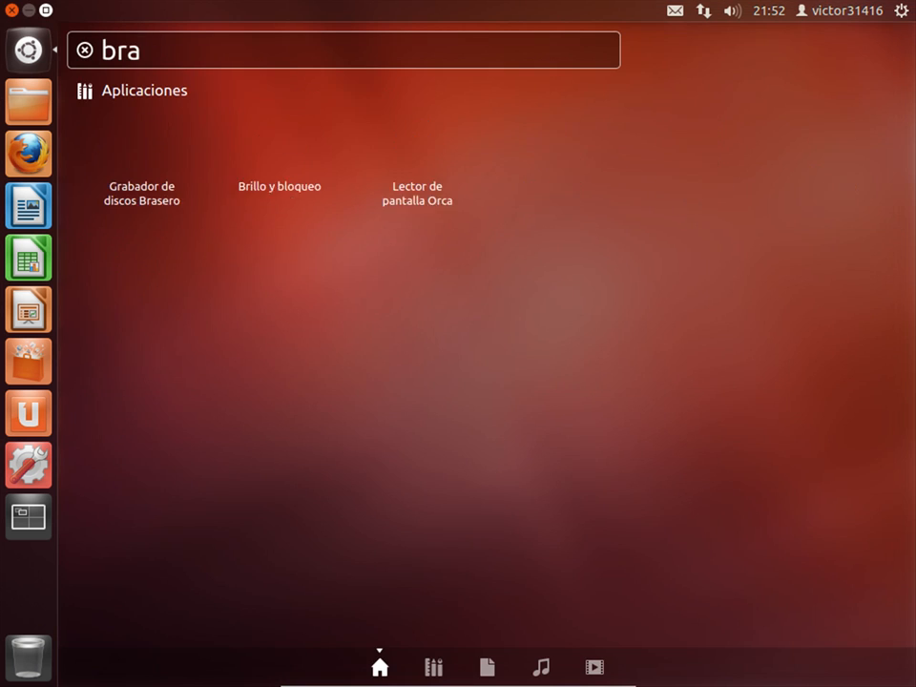
pyautogui.press('Return')
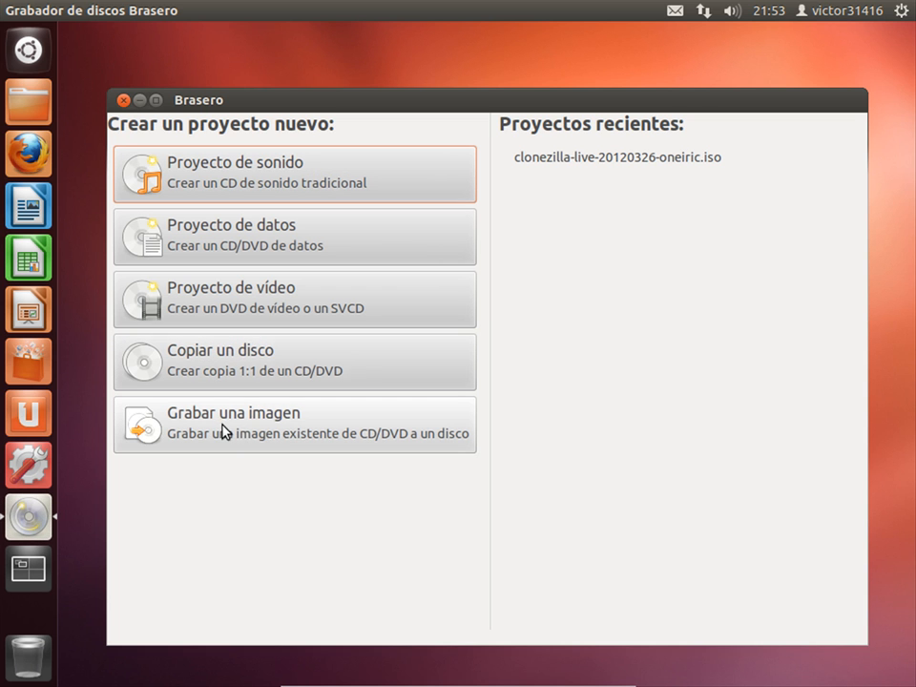
pyautogui.click(224, 431)
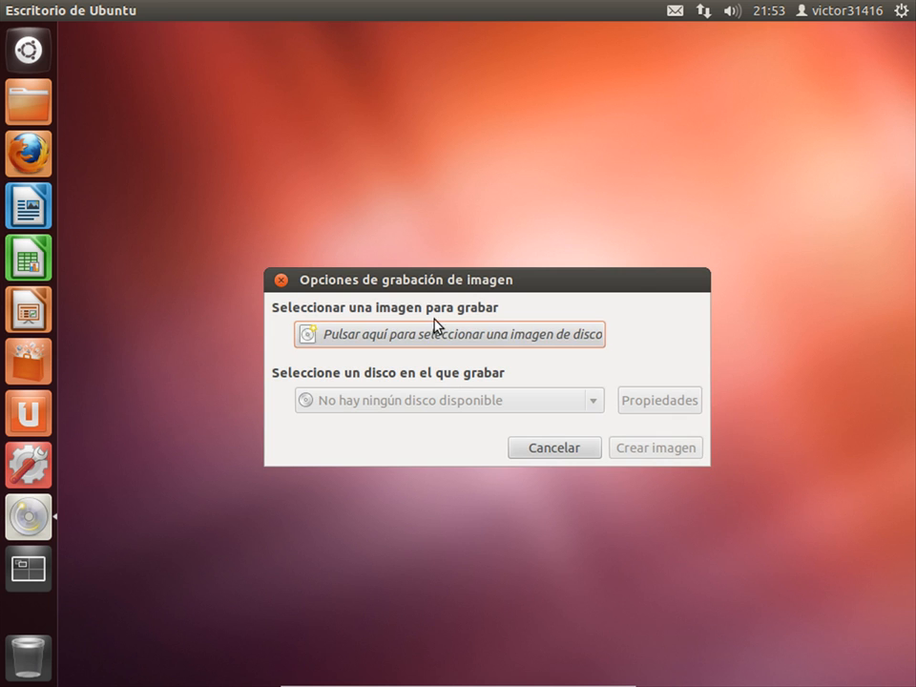
# Pick the clonezilla ISO from Proyectos recientes as the image to burn
pyautogui.click(522, 341)
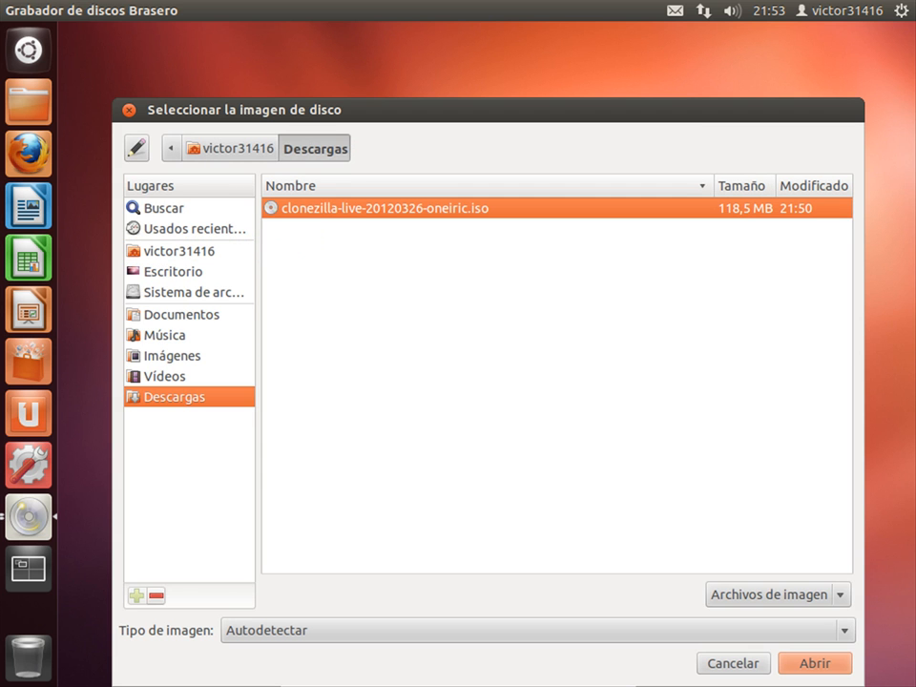
pyautogui.click(129, 110)
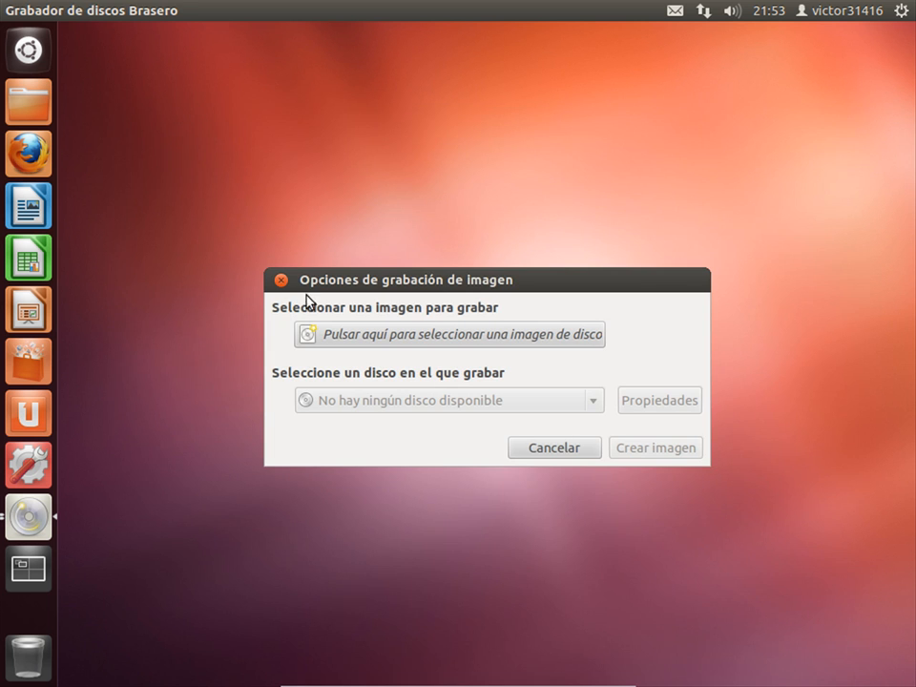
pyautogui.click(550, 449)
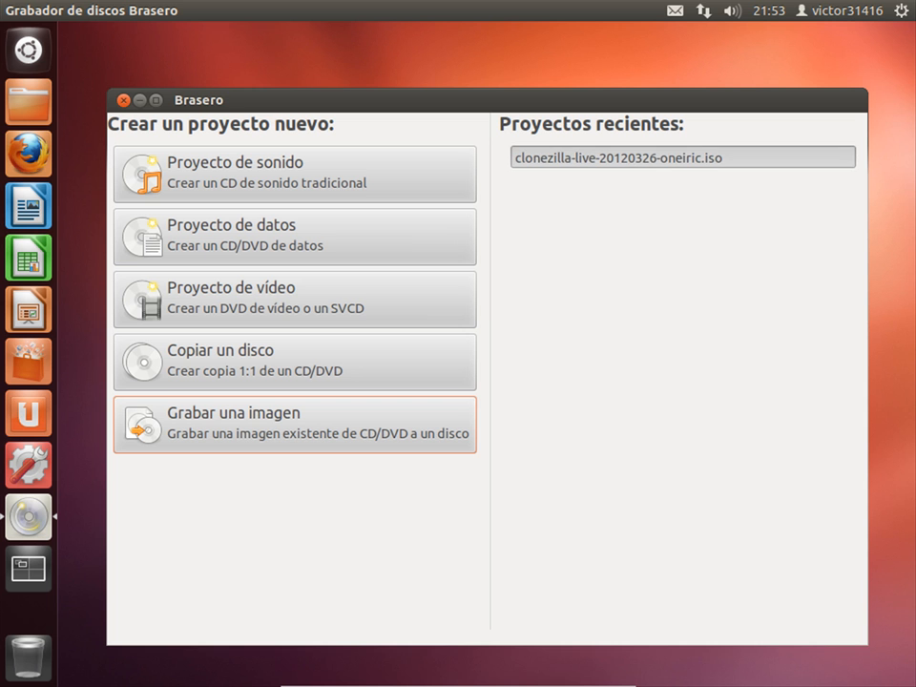
pyautogui.click(682, 158)
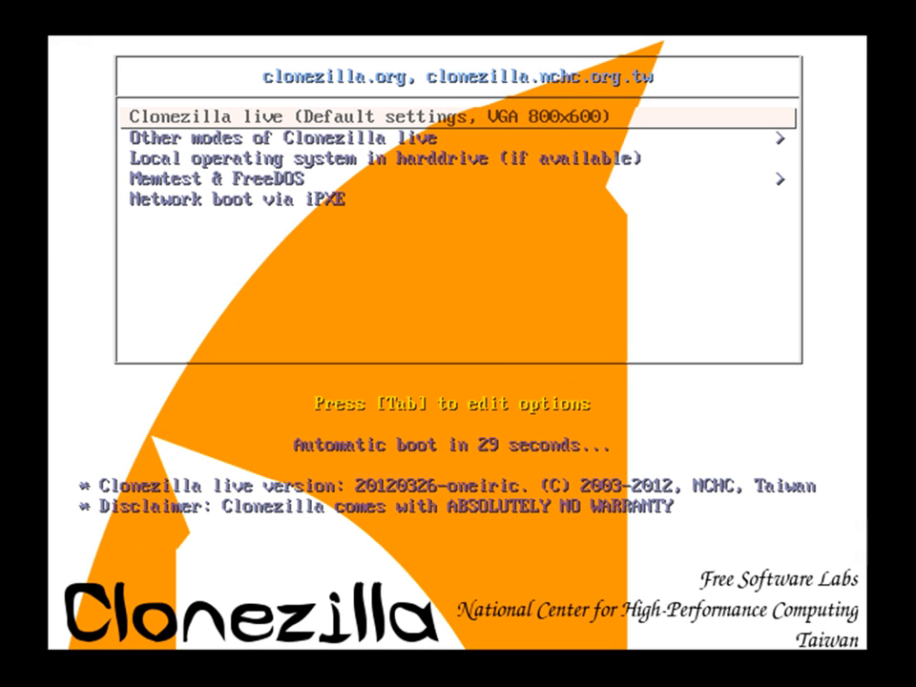
# Halt the boot countdown and enter the Other modes of Clonezilla live submenu
pyautogui.press('Down')
pyautogui.press('Up')
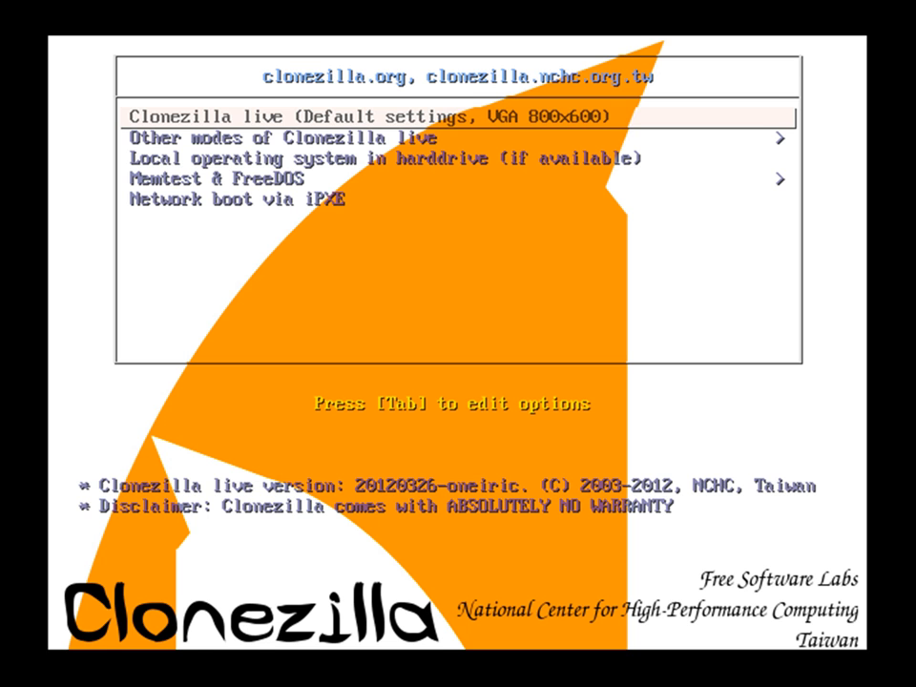
pyautogui.press('Down')
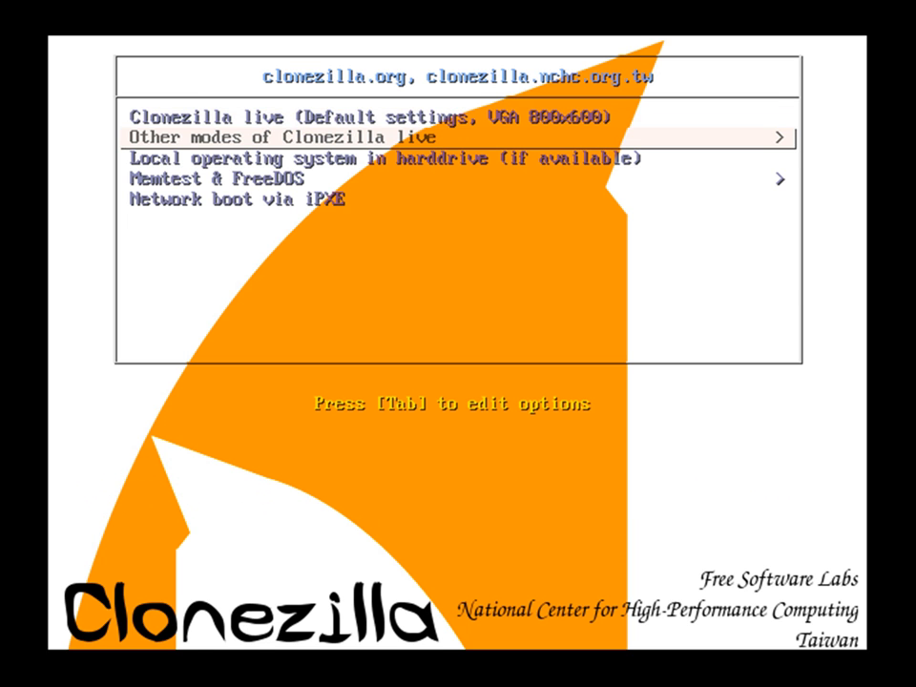
pyautogui.press('Return')
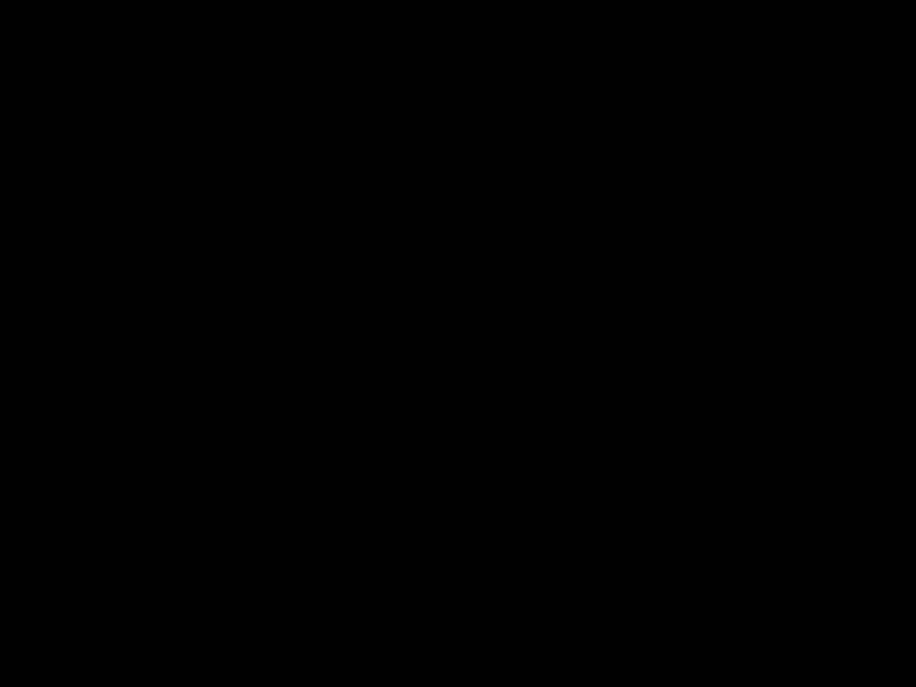
# Choose es_ES Spanish as the language and leave the keyboard map untouched
pyautogui.press('Down')
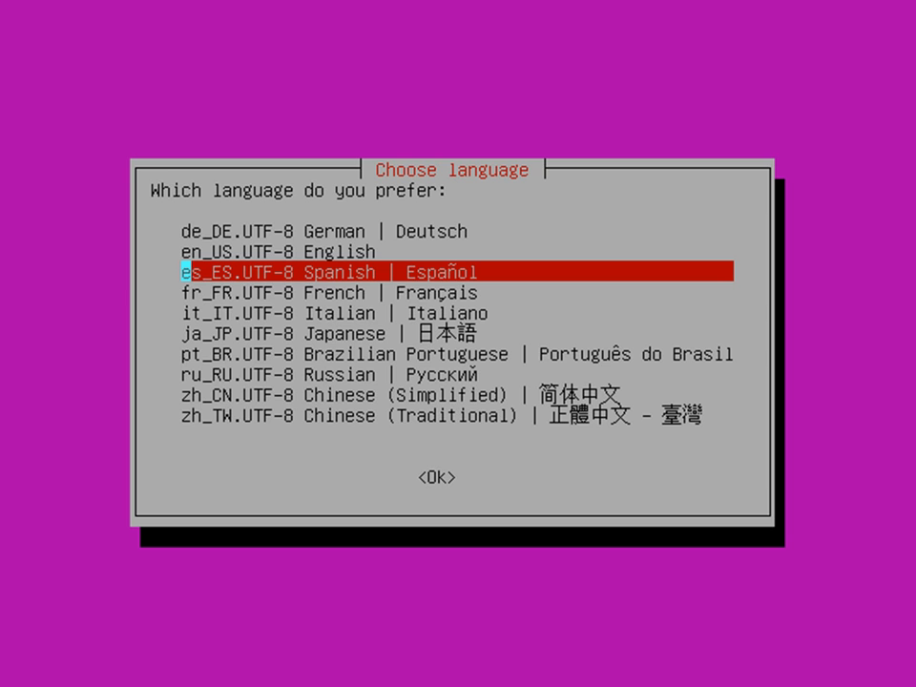
pyautogui.press('Return')
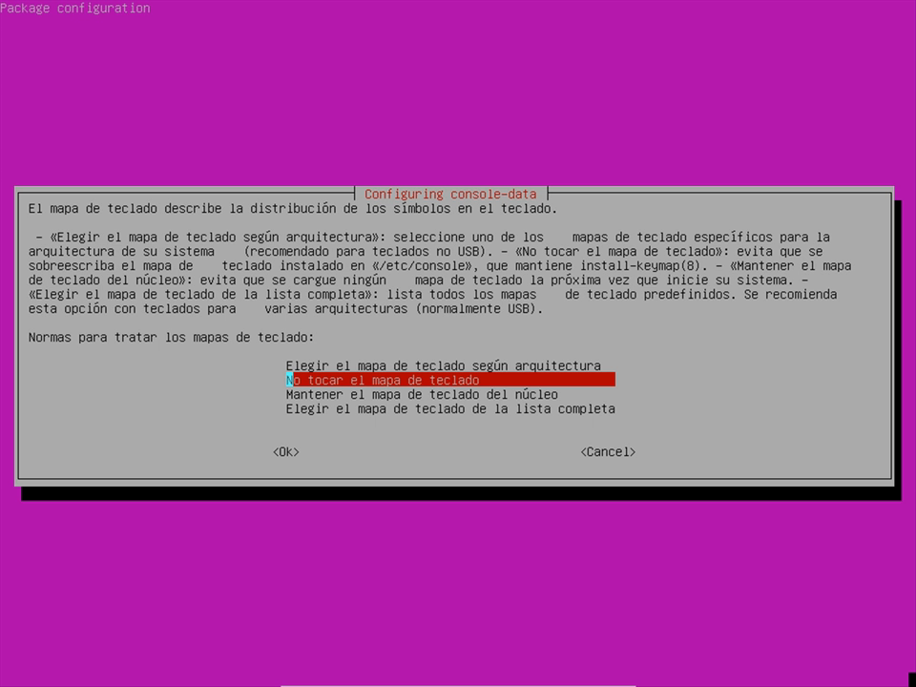
pyautogui.press('Return')
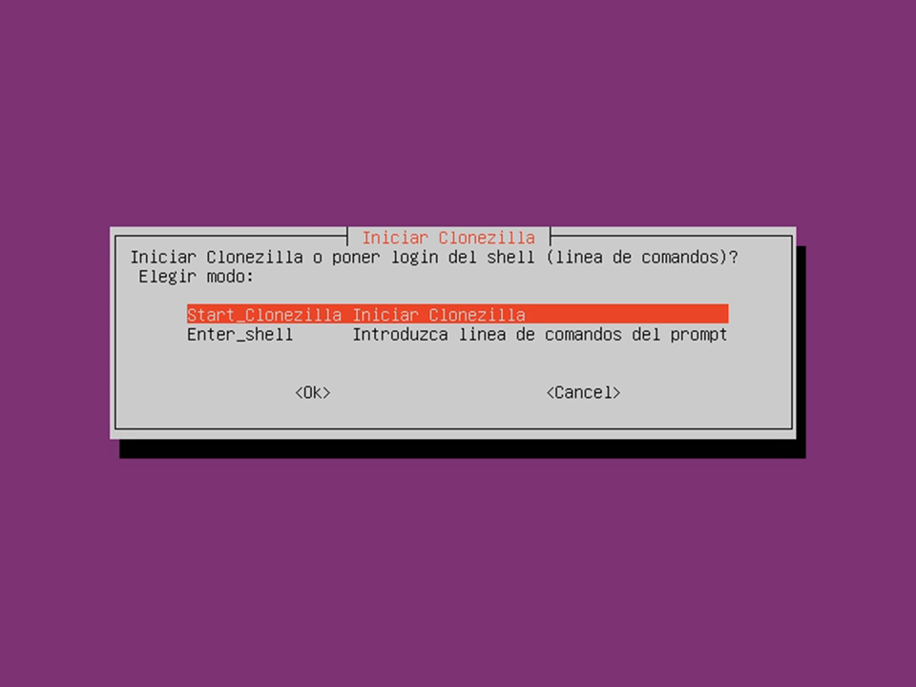
# Start Clonezilla and select device-device direct disk cloning
pyautogui.press('Return')
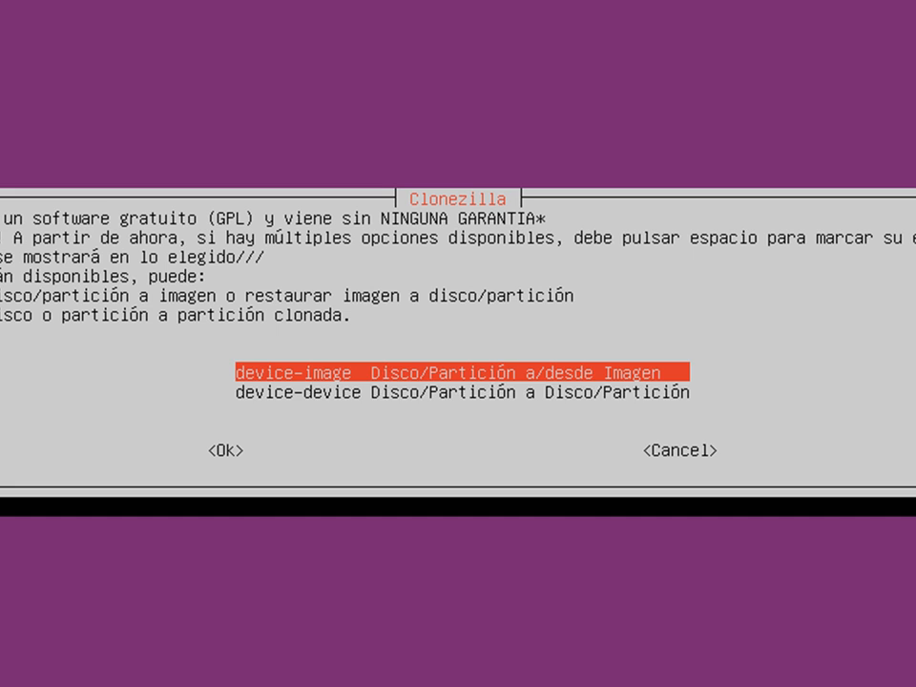
pyautogui.press('Down')
pyautogui.press('Up')
pyautogui.press('Down')
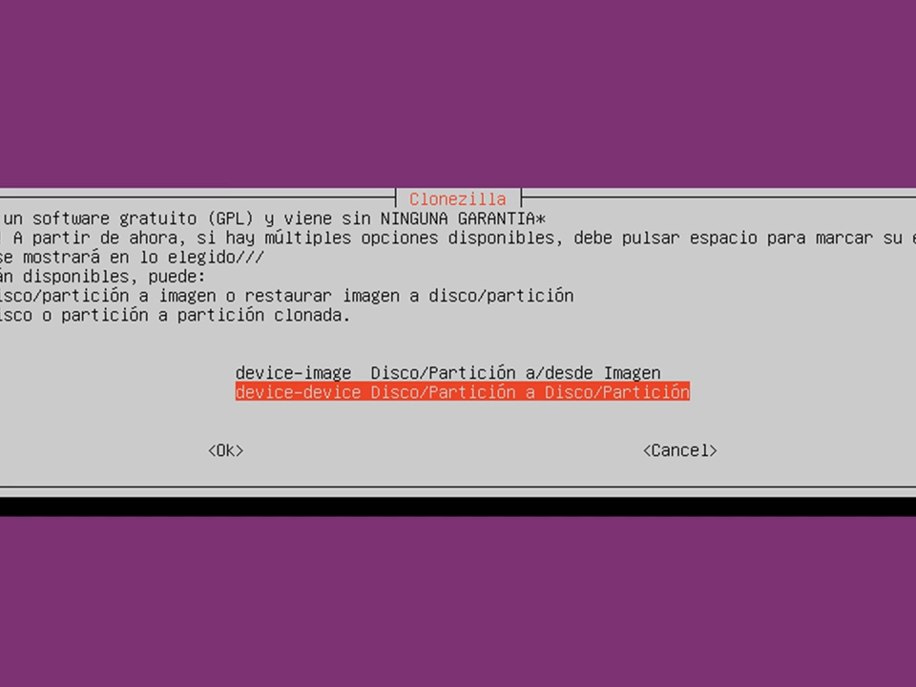
pyautogui.press('Up')
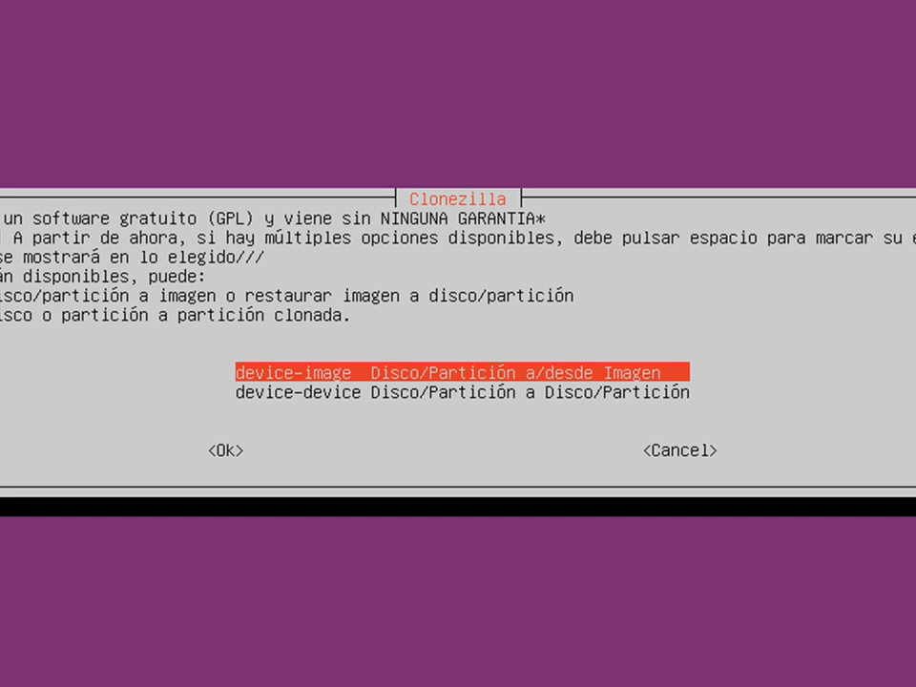
pyautogui.press('Down')
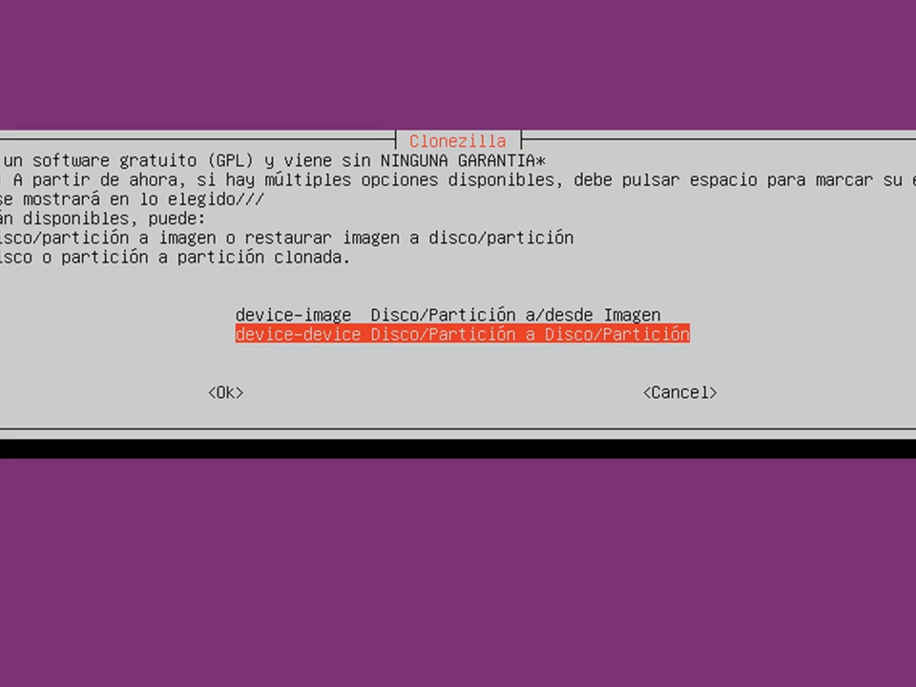
pyautogui.press('Return')
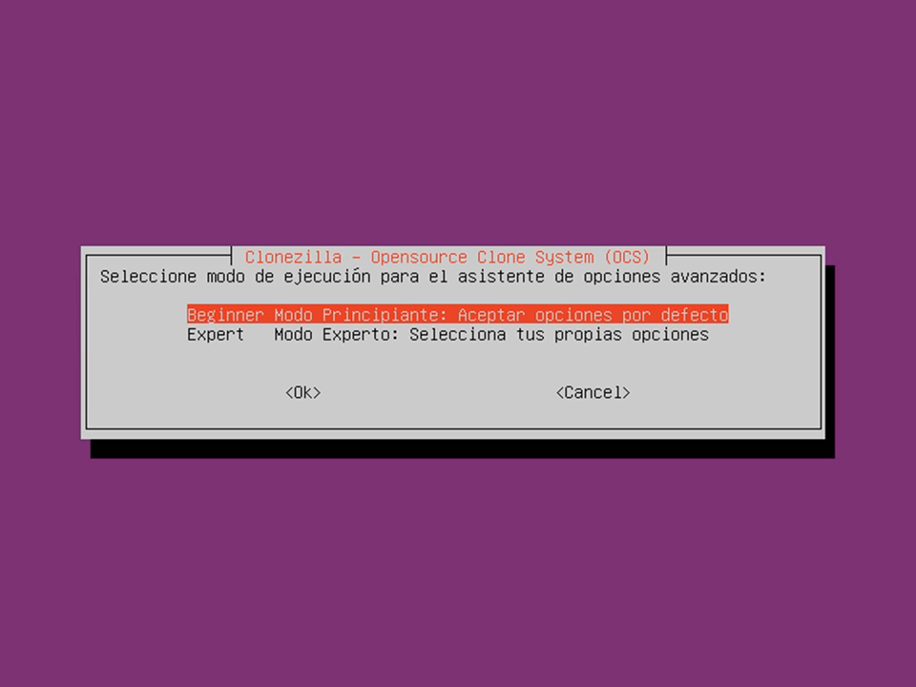
# Accept Beginner mode with default options
pyautogui.press('Down')
pyautogui.press('Up')
pyautogui.press('Return')
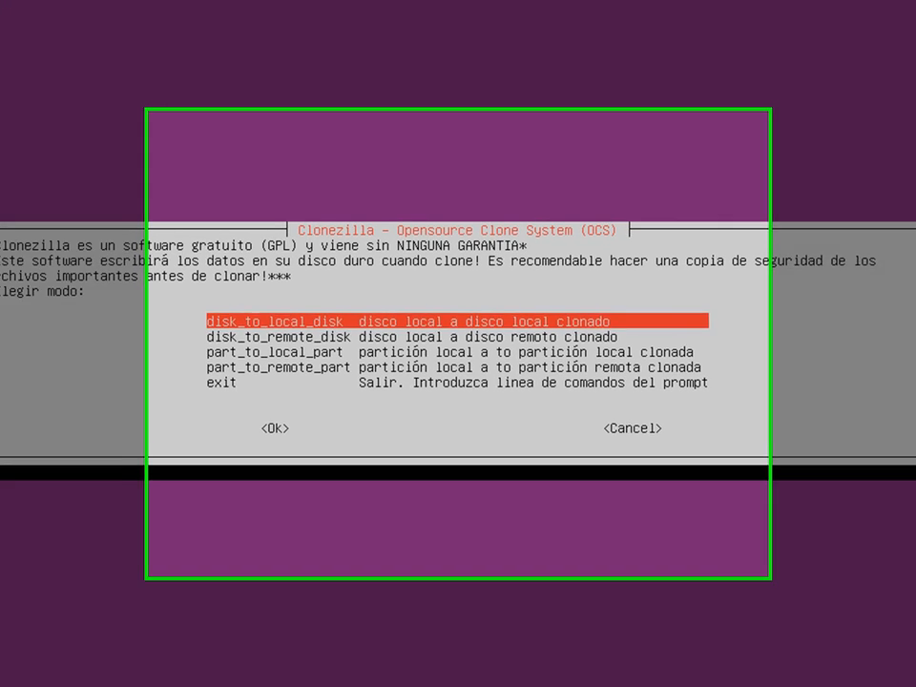
# Choose the disk_to_local_disk clone mode in Clonezilla Live
pyautogui.press('Down')
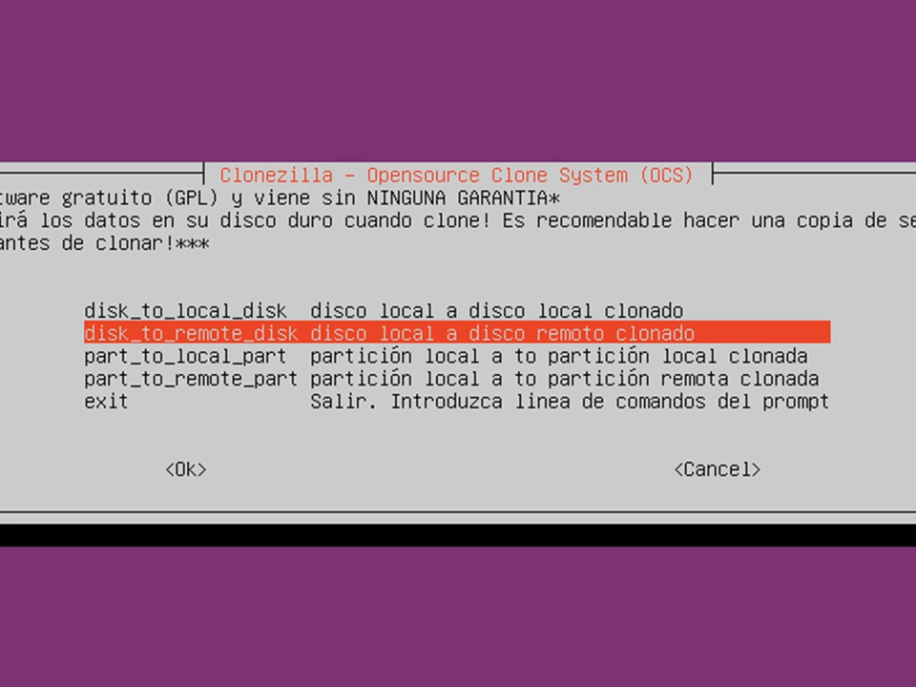
pyautogui.press('Down')
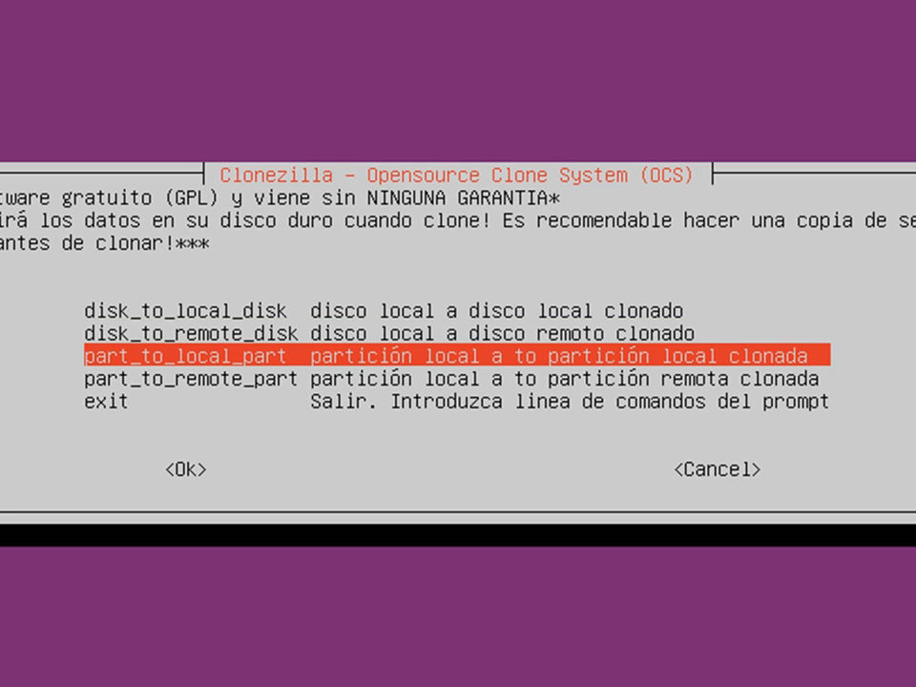
pyautogui.press('Up')
pyautogui.press('Up')
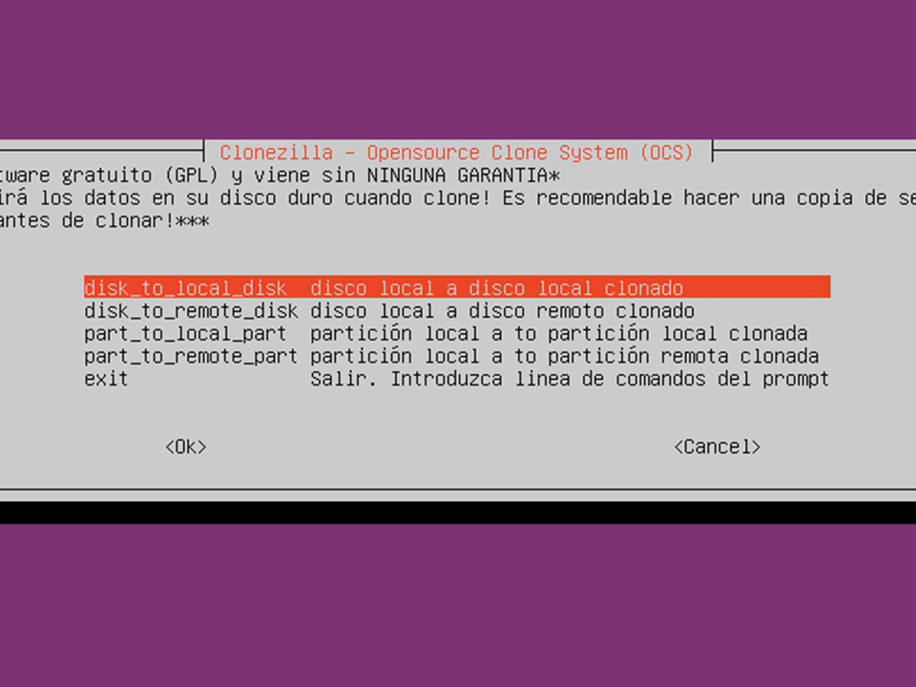
pyautogui.press('Return')
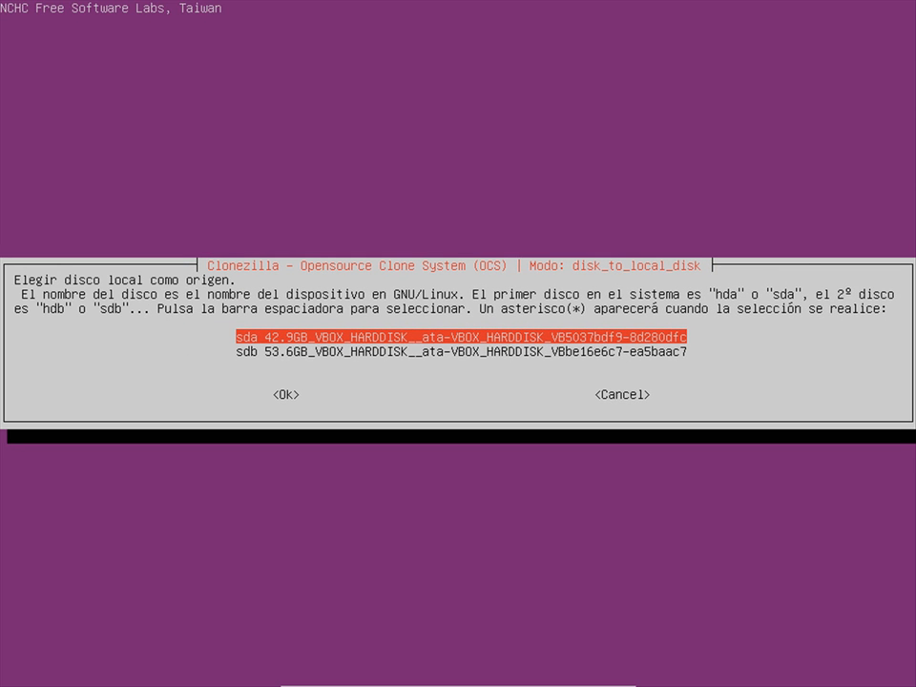
# Select the 42.9GB sda as source disk and the 53.6GB sdb as destination
pyautogui.press('Down')
pyautogui.press('Up')
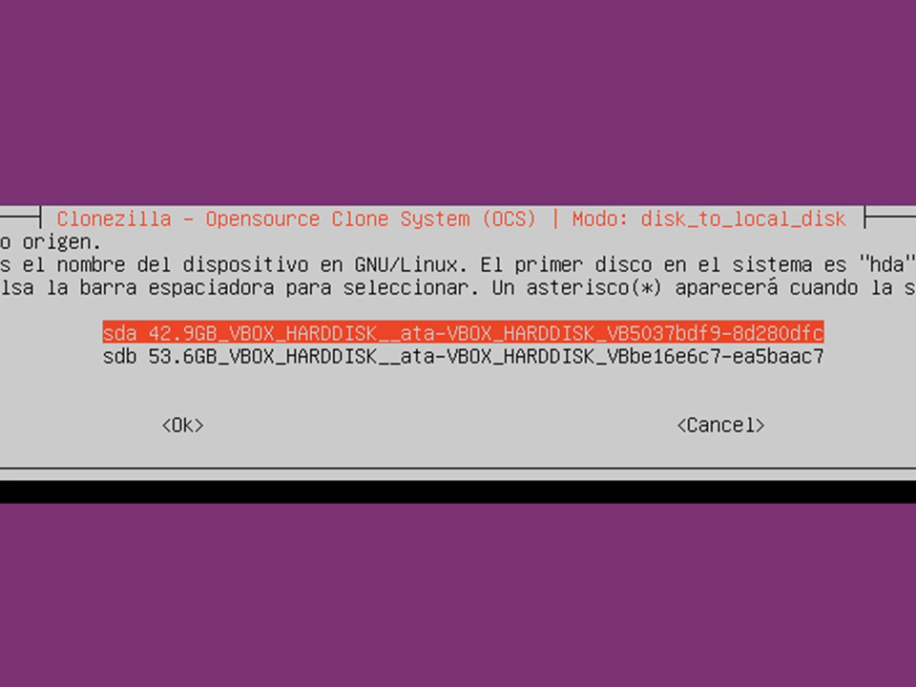
pyautogui.press('Down')
pyautogui.press('Up')
pyautogui.press('Return')
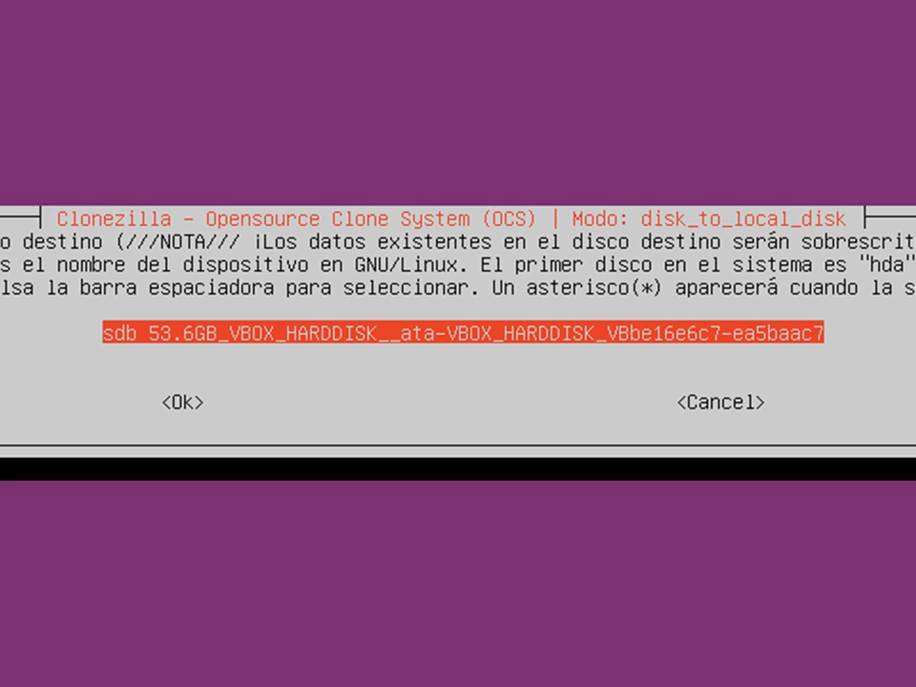
pyautogui.press('Return')
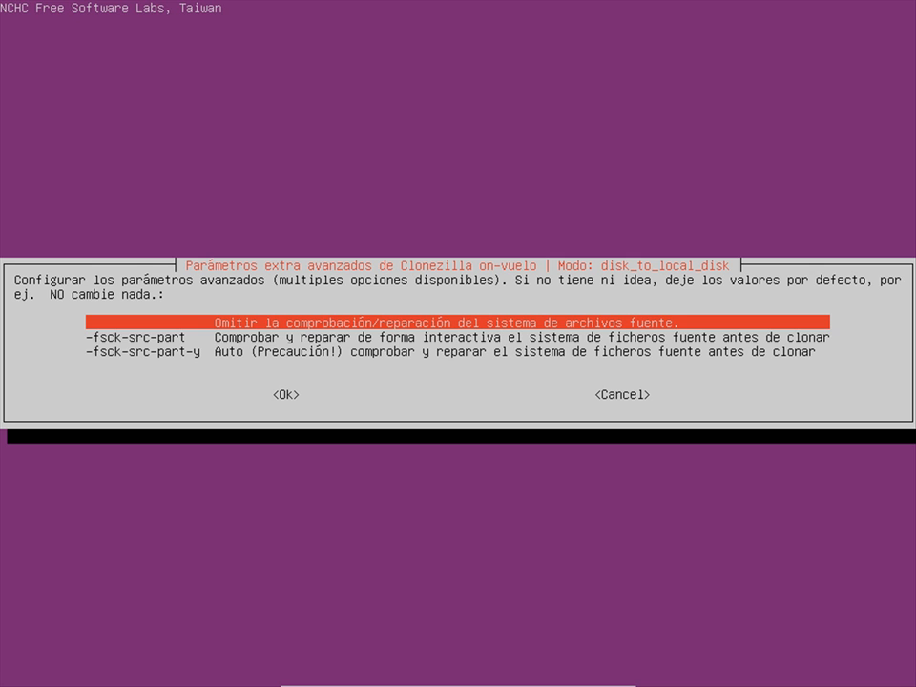
# Keep 'Omitir la comprobación' to skip the source file-system check, then continue past the command summary
pyautogui.press('Down')
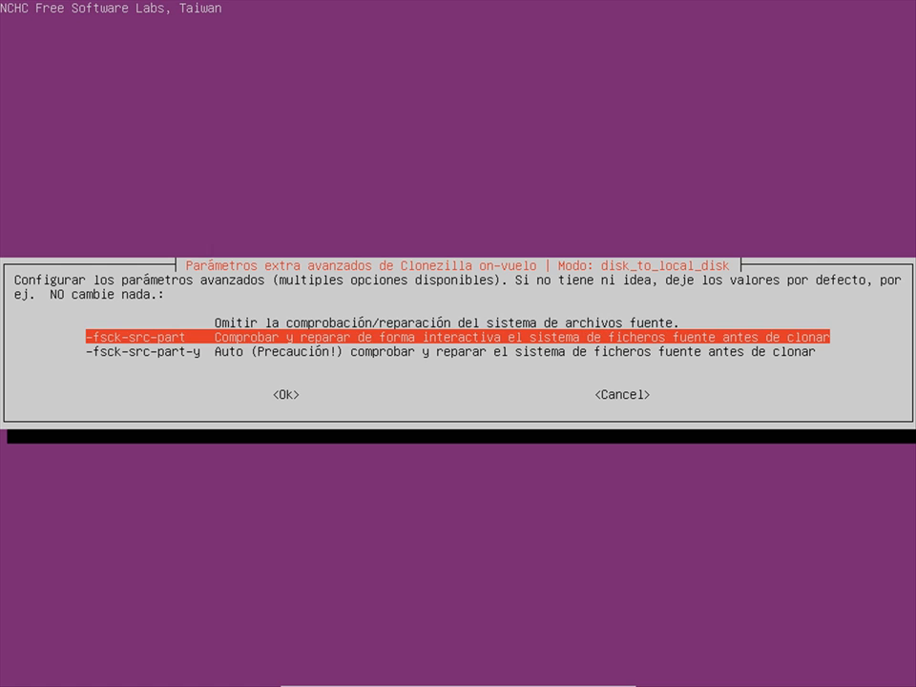
pyautogui.press('Up')
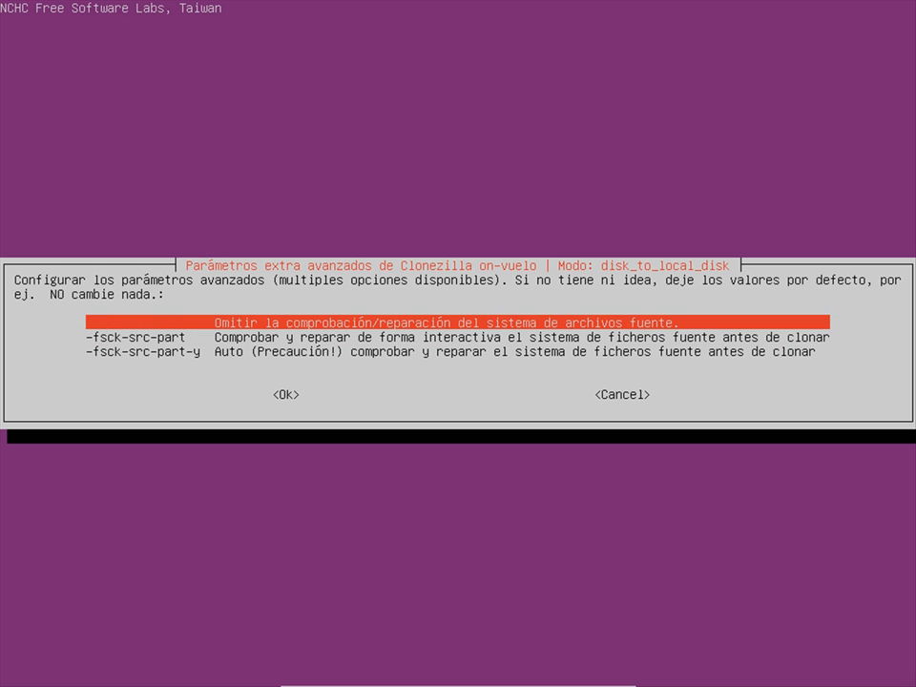
pyautogui.press('Return')
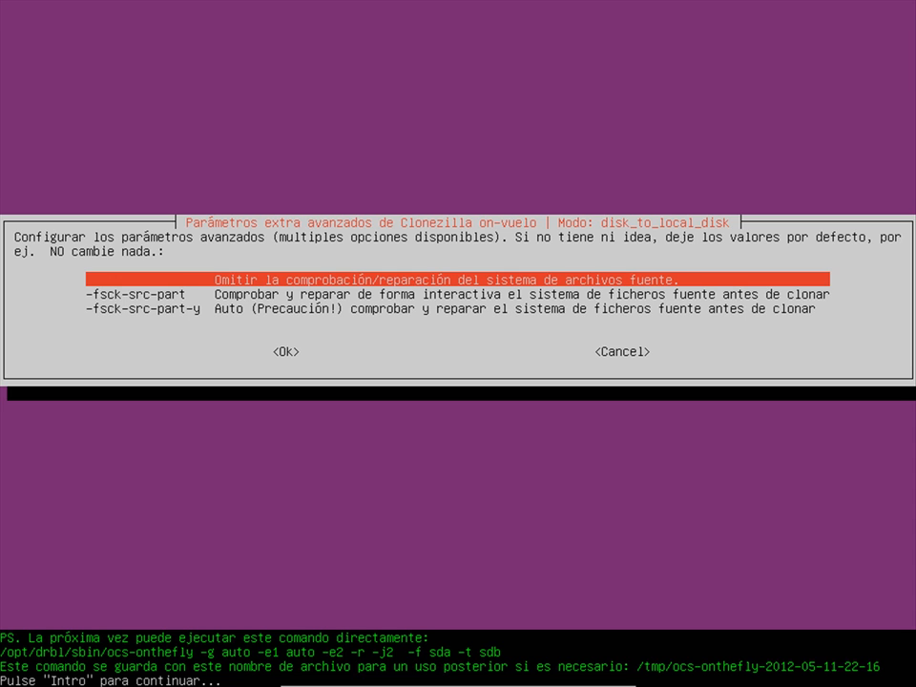
pyautogui.press('Return')
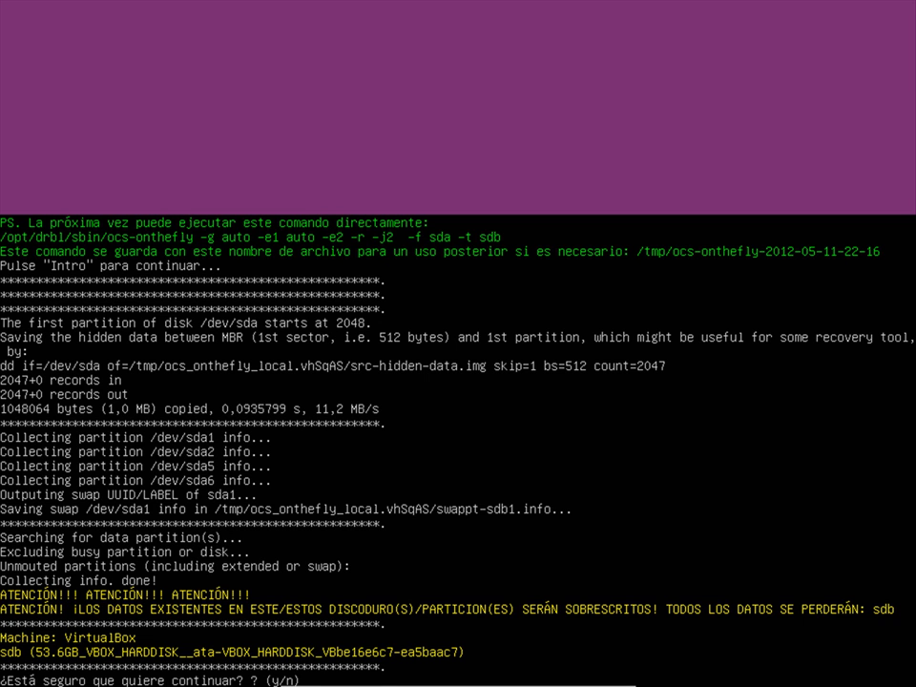
# Answer y twice to overwrite sdb, Y to clone the boot loader, then y to start cloning
pyautogui.write('y')
pyautogui.press('Return')
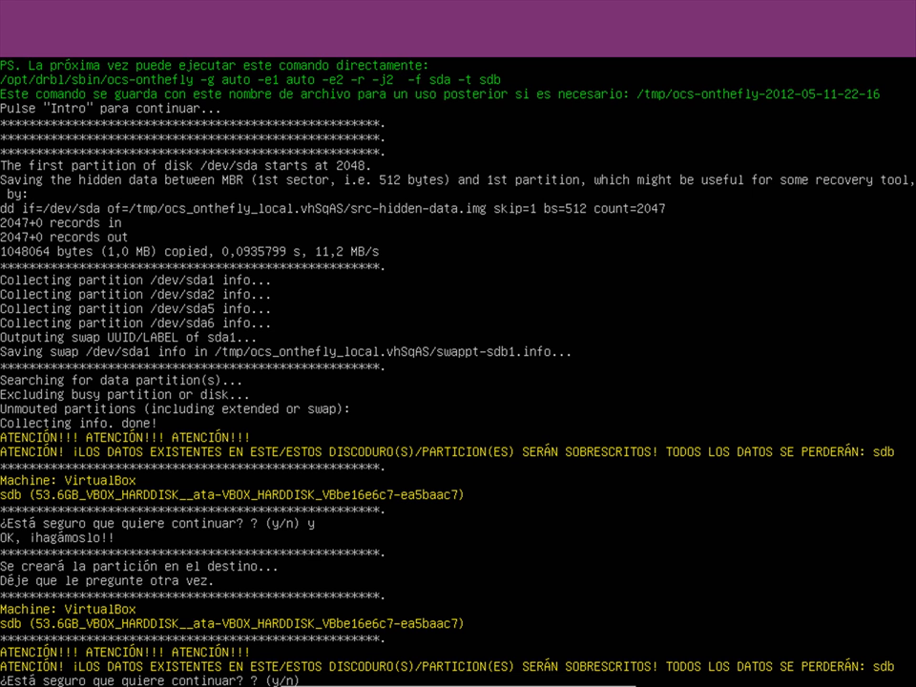
pyautogui.write('y')
pyautogui.press('Return')
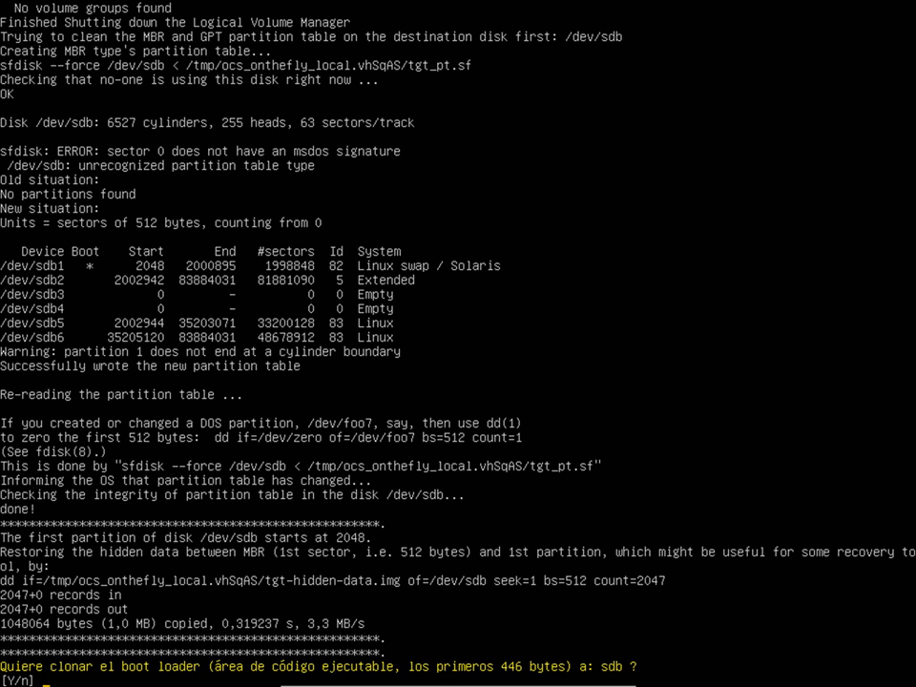
pyautogui.write('Y')
pyautogui.press('Return')
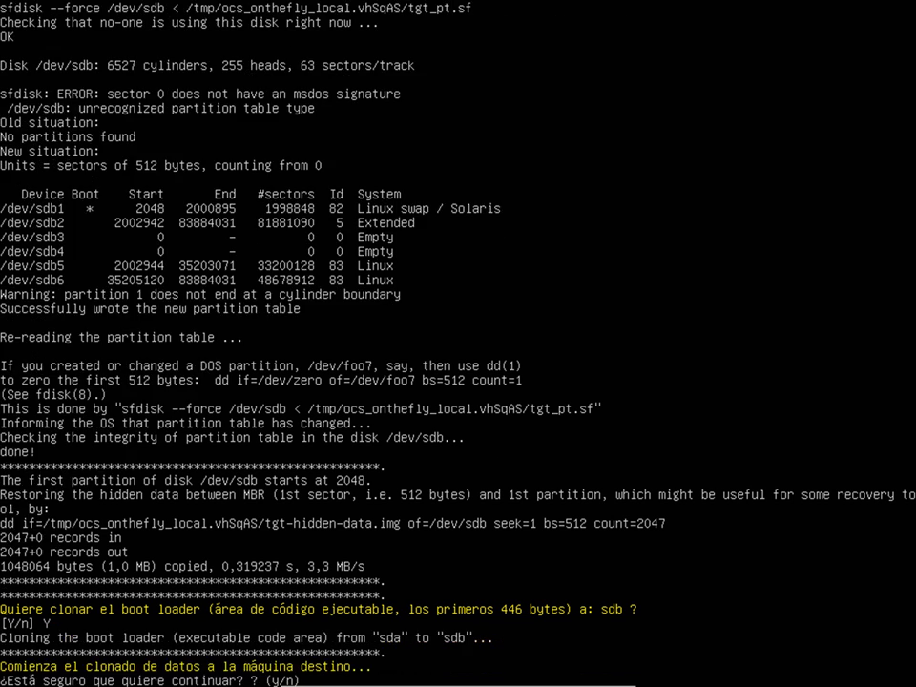
pyautogui.write('y')
pyautogui.press('Return')
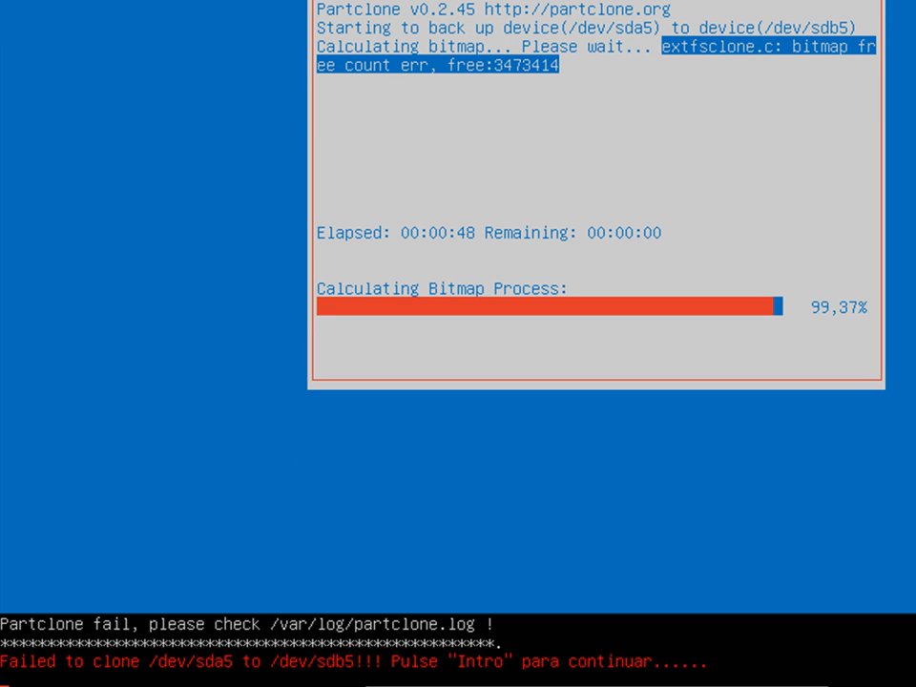
# Acknowledge the sda5 Partclone failure so the remaining partitions keep cloning
pyautogui.press('Return')
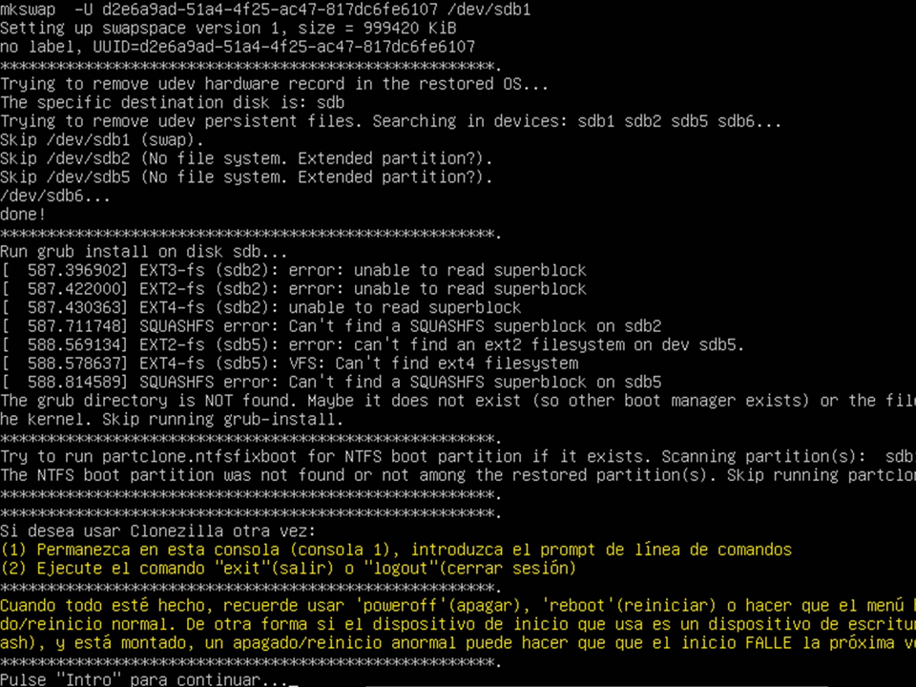
# Pick option 1 (Reboot) at the end-of-job menu and confirm the restart
pyautogui.press('Return')
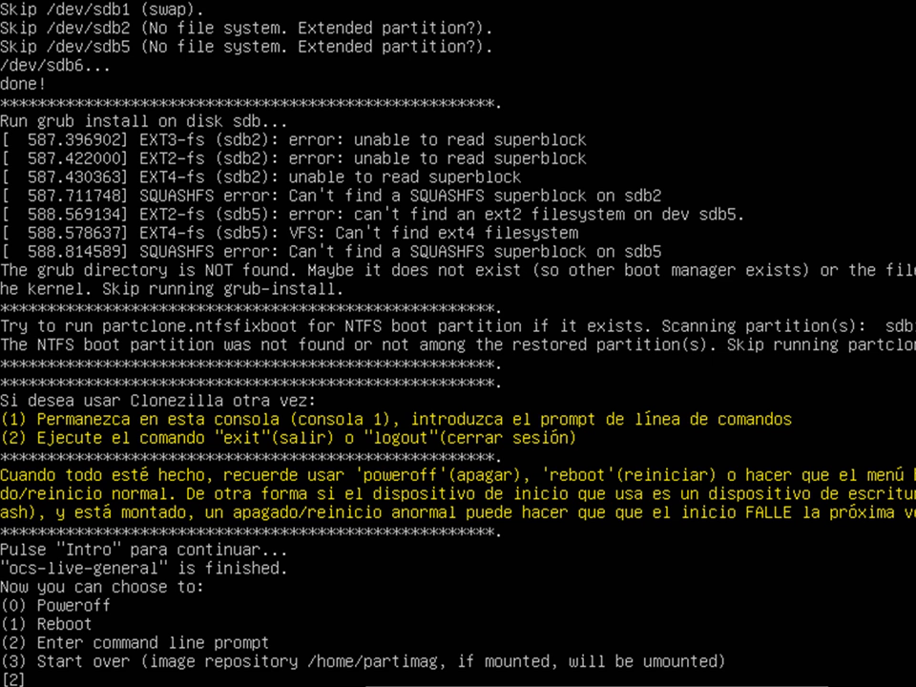
pyautogui.write('1')
pyautogui.press('Return')
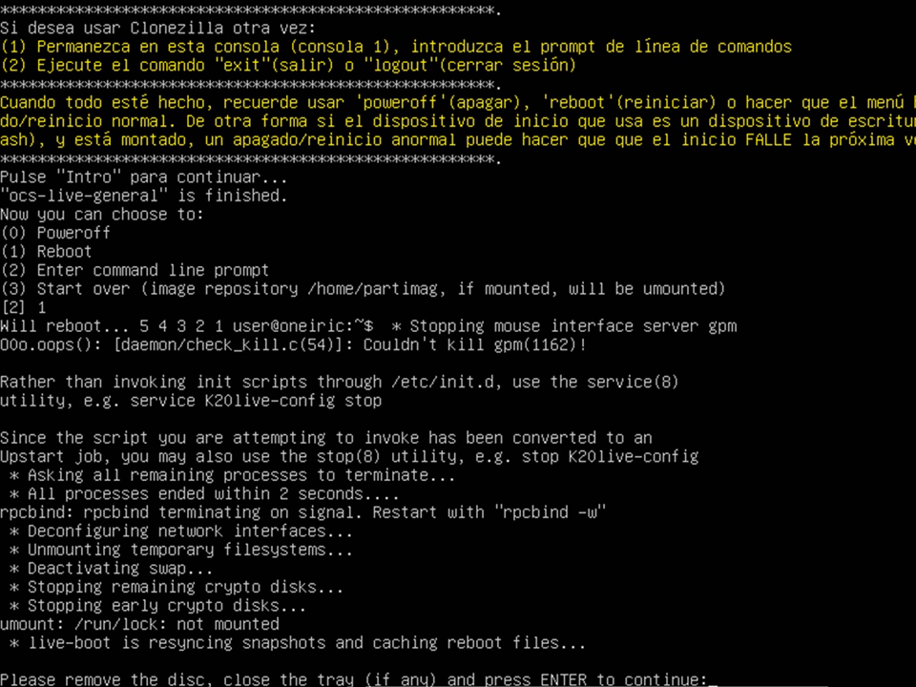
pyautogui.press('Return')
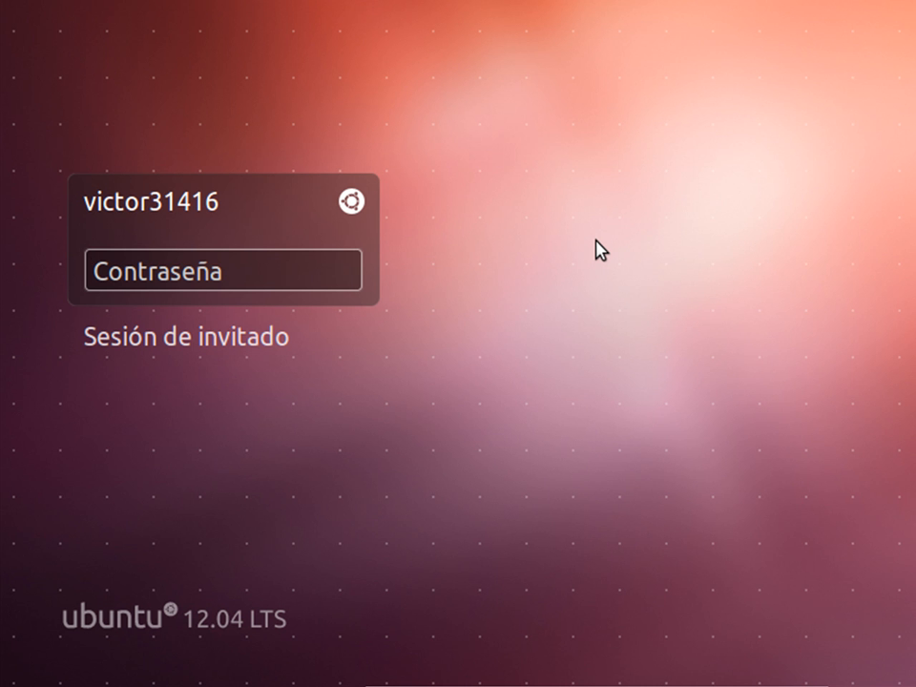
# Log in with the account password and launch Disk Utility from the Dash
pyautogui.write('****')
pyautogui.press('Return')
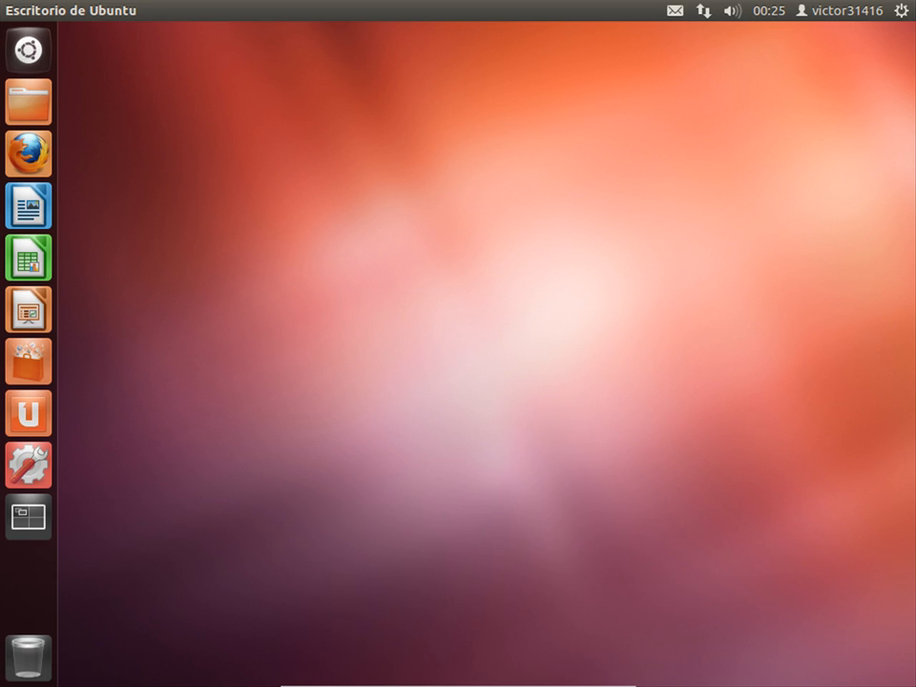
pyautogui.click(29, 48)
pyautogui.click(571, 170)
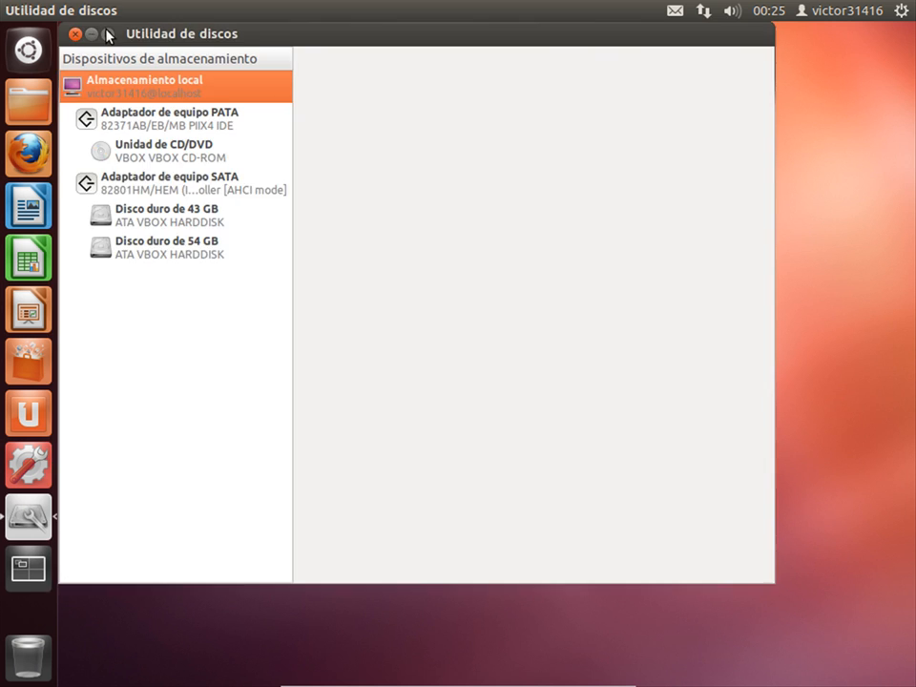
# Maximize Disk Utility and view the 'Disco duro de 43 GB' original disk
pyautogui.click(106, 34)
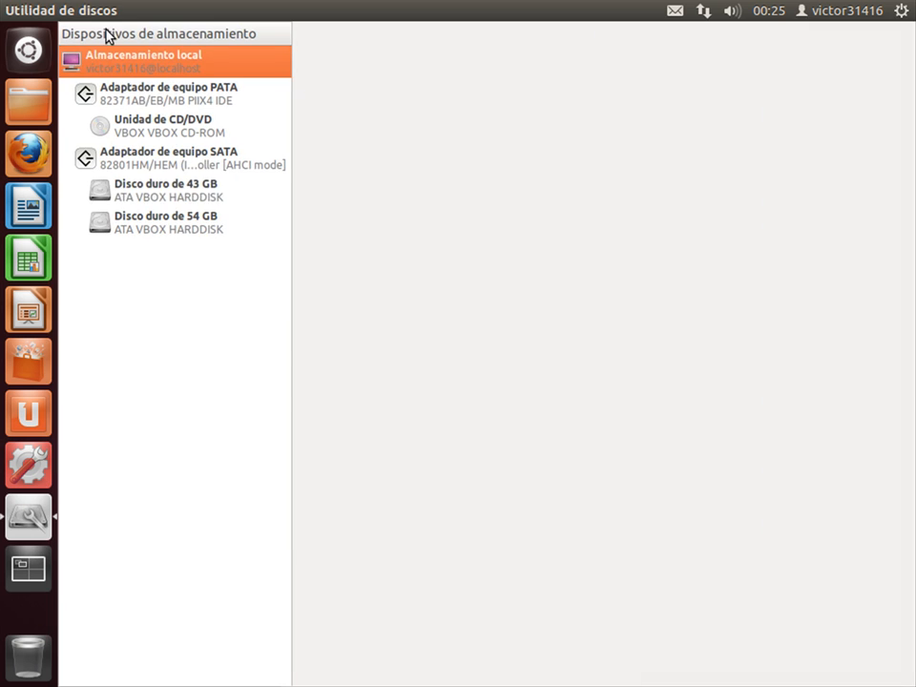
pyautogui.click(178, 189)
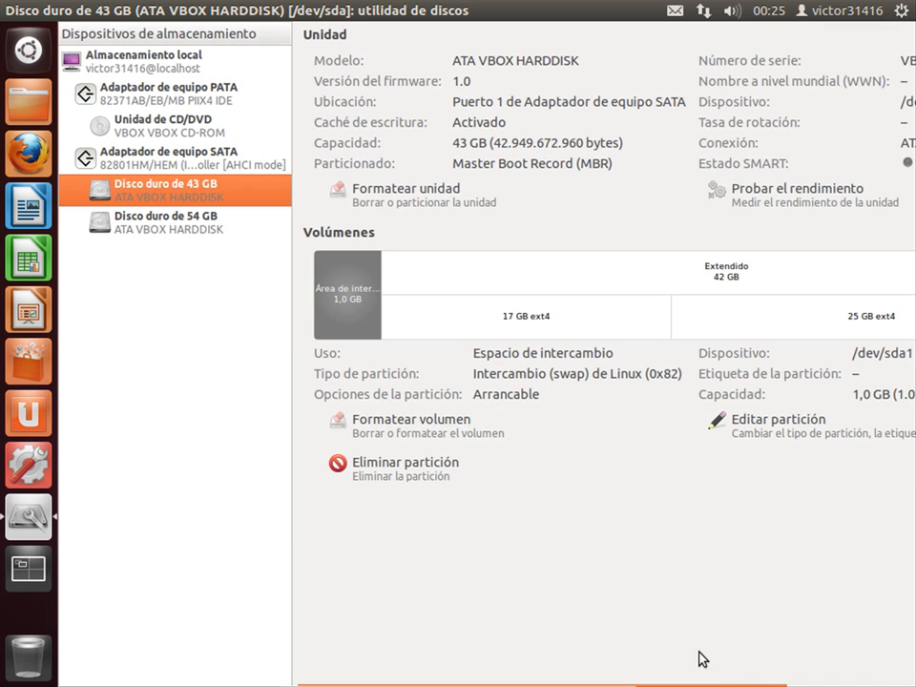
pyautogui.moveTo(721, 675); pyautogui.dragTo(788, 660)
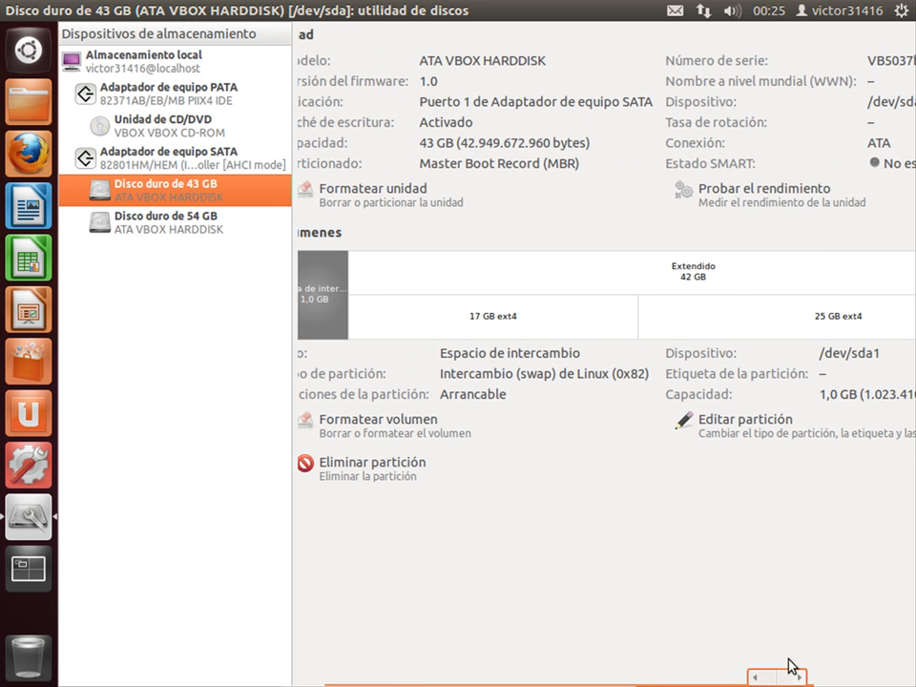
# View the 'Disco duro de 54 GB' clone, checking its 11 GB free space and 42 GB extended partition
pyautogui.click(170, 229)
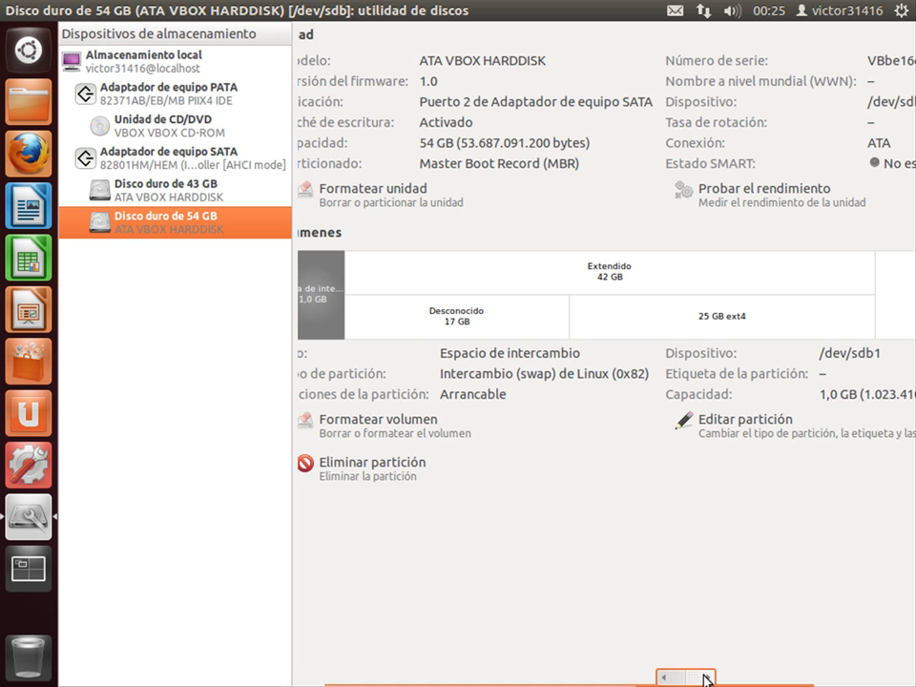
pyautogui.moveTo(706, 680); pyautogui.dragTo(883, 678)
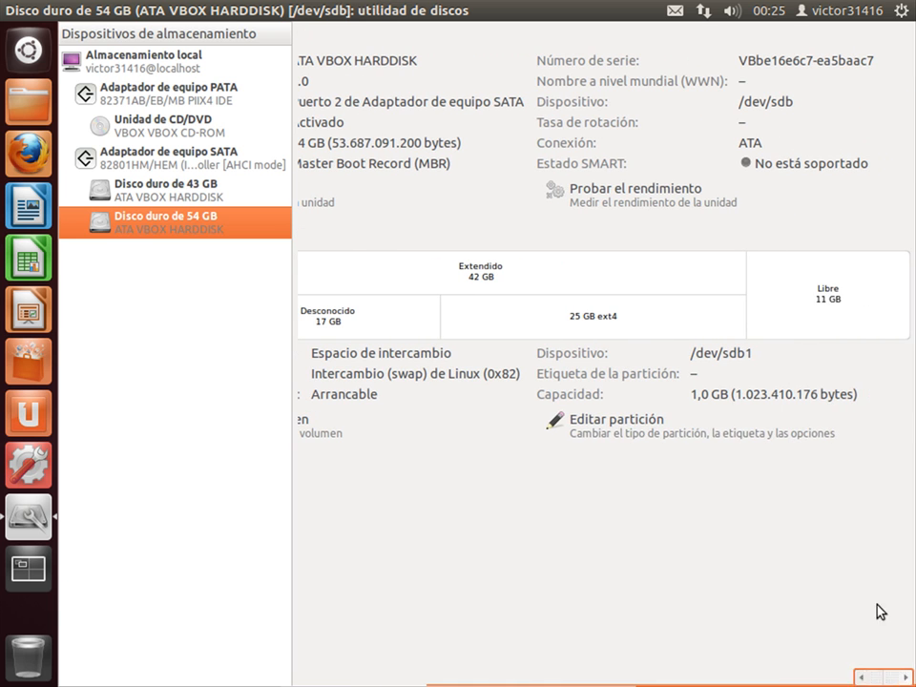
pyautogui.click(826, 292)
pyautogui.click(664, 274)
pyautogui.click(806, 324)
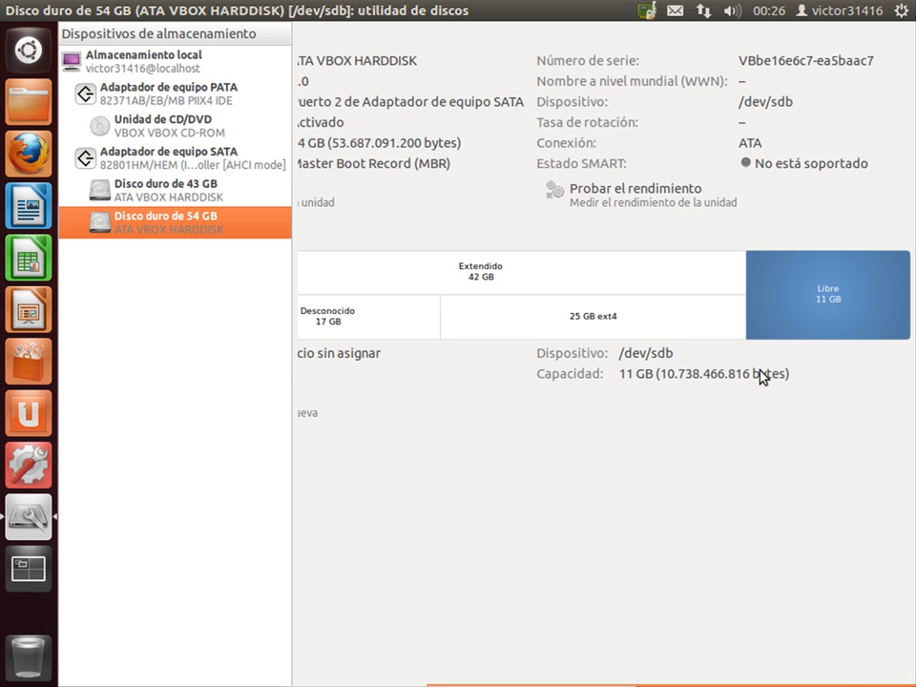
pyautogui.moveTo(784, 679); pyautogui.dragTo(628, 663)
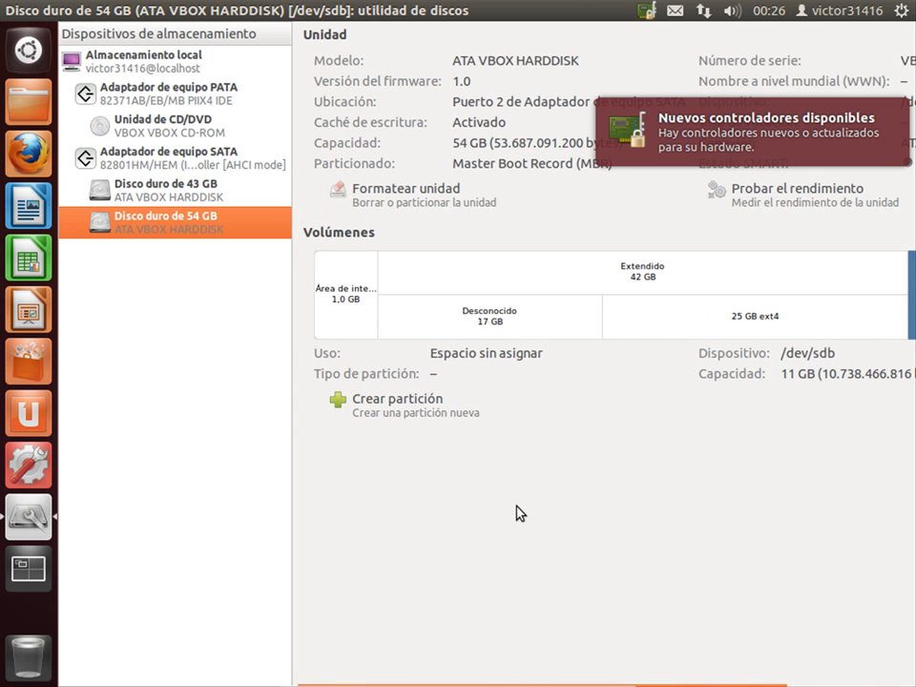
# Select the 1,0 GB swap, 'Desconocido 17 GB' and '25 GB ext4' volumes in turn
pyautogui.click(348, 300)
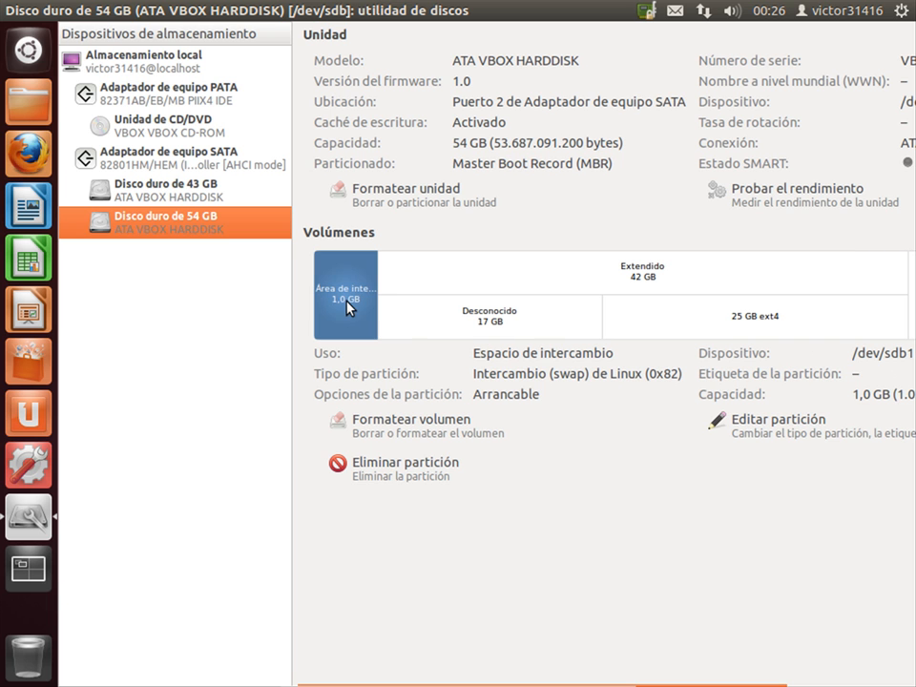
pyautogui.click(503, 328)
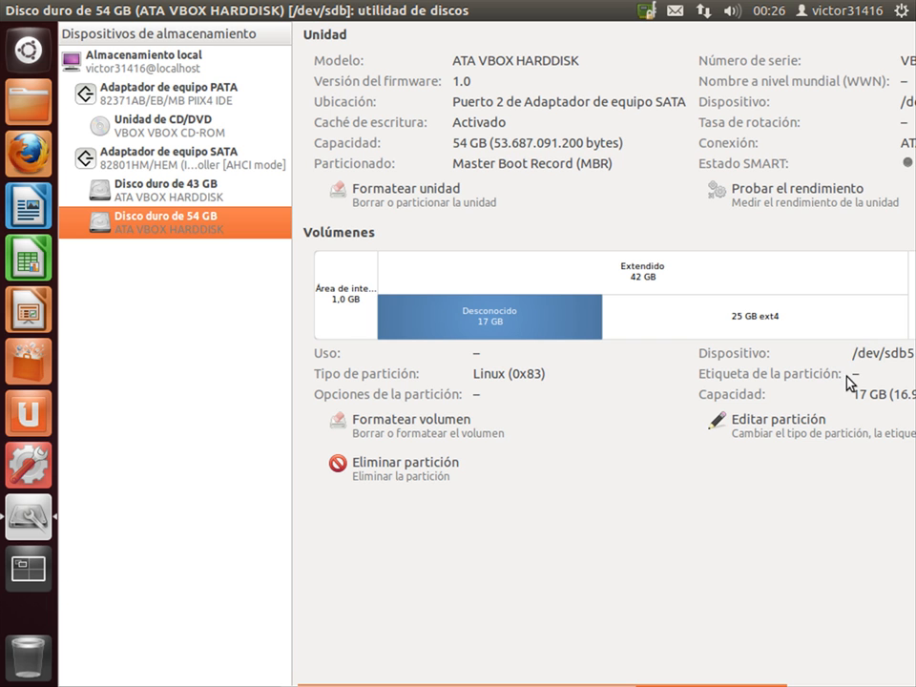
pyautogui.click(726, 326)
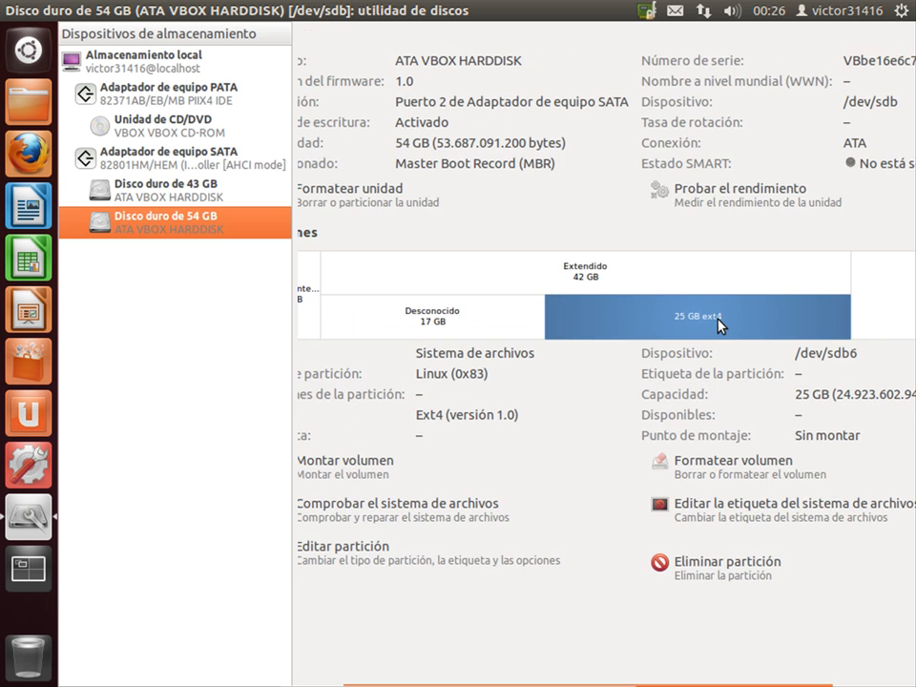